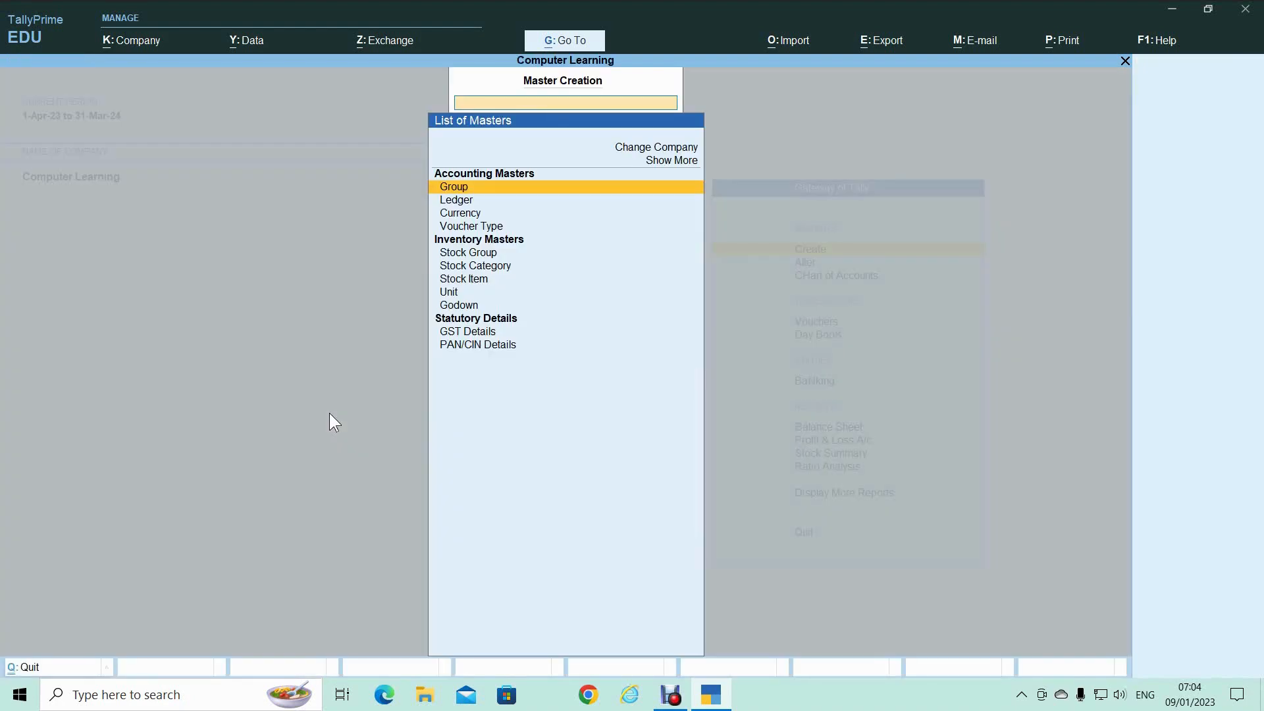
Step: Create a simple unit with symbol PCS, formal name Pieces, quantity code PCS-PIECES and 0 decimal places
key("Down")
key("Down")
key("Down")
key("Down")
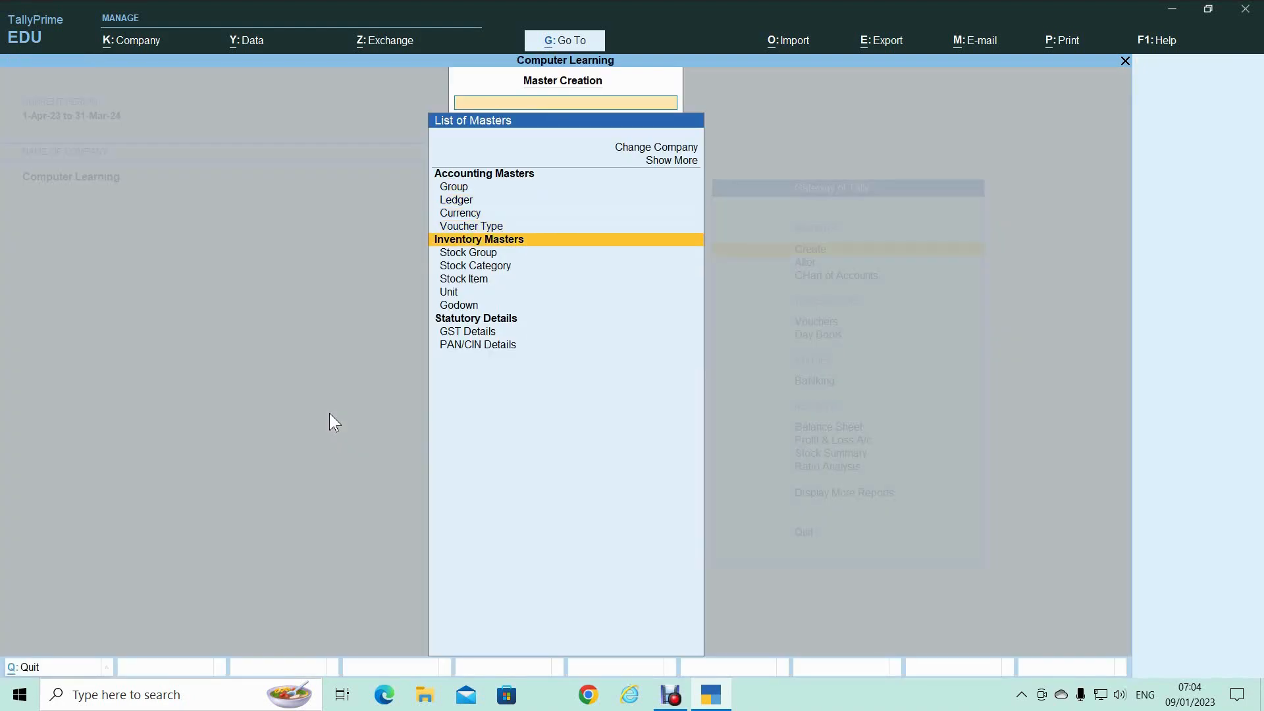
key("Down")
key("Down")
key("Down")
key("Down")
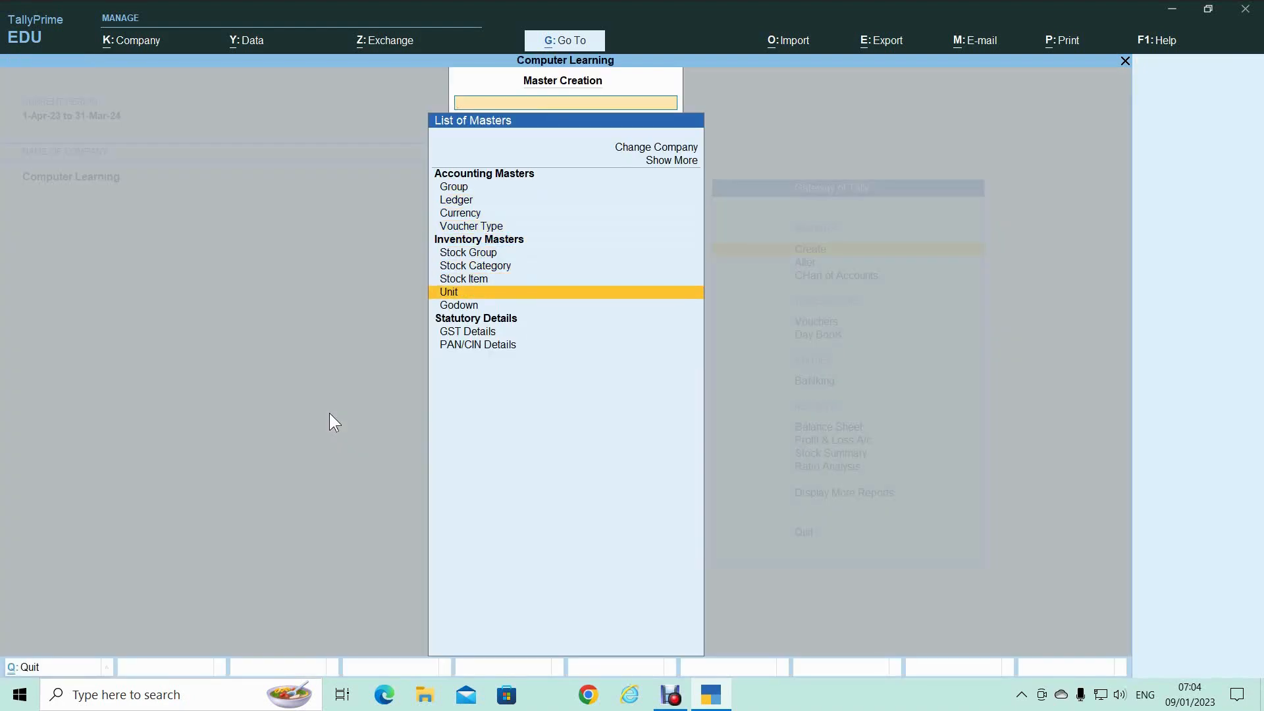
key("Return")
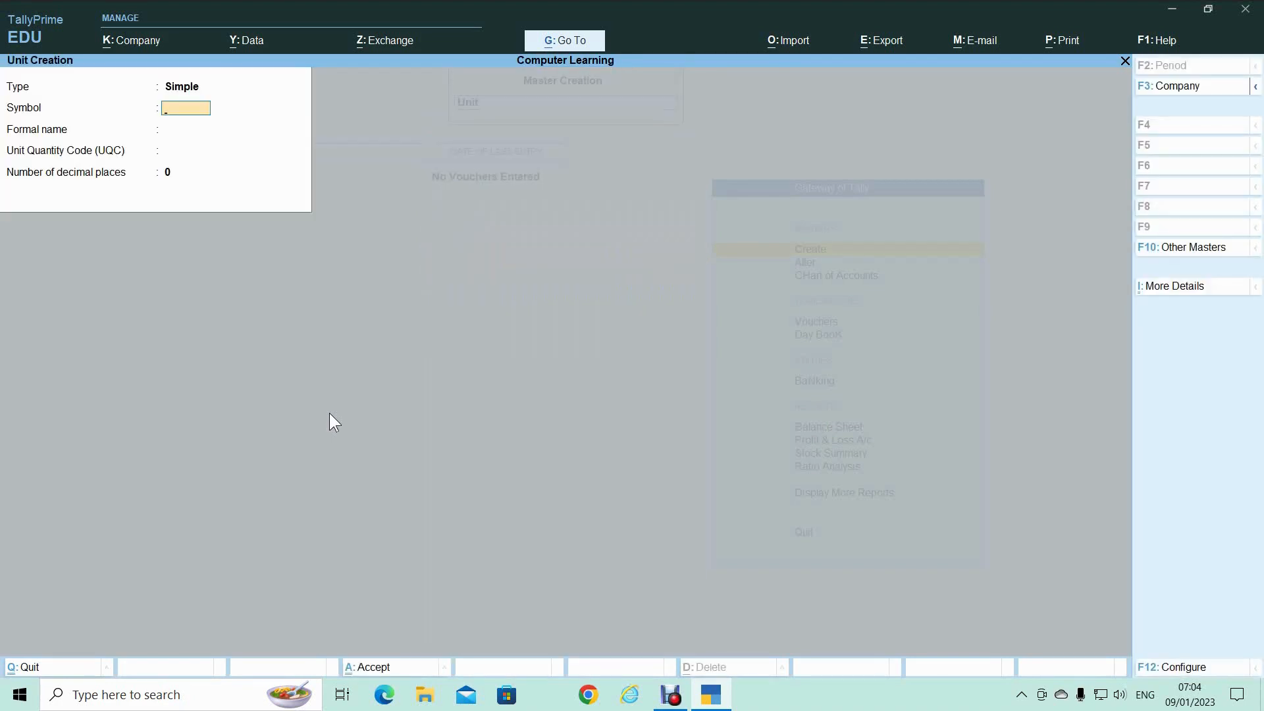
type("PCS")
key("Return")
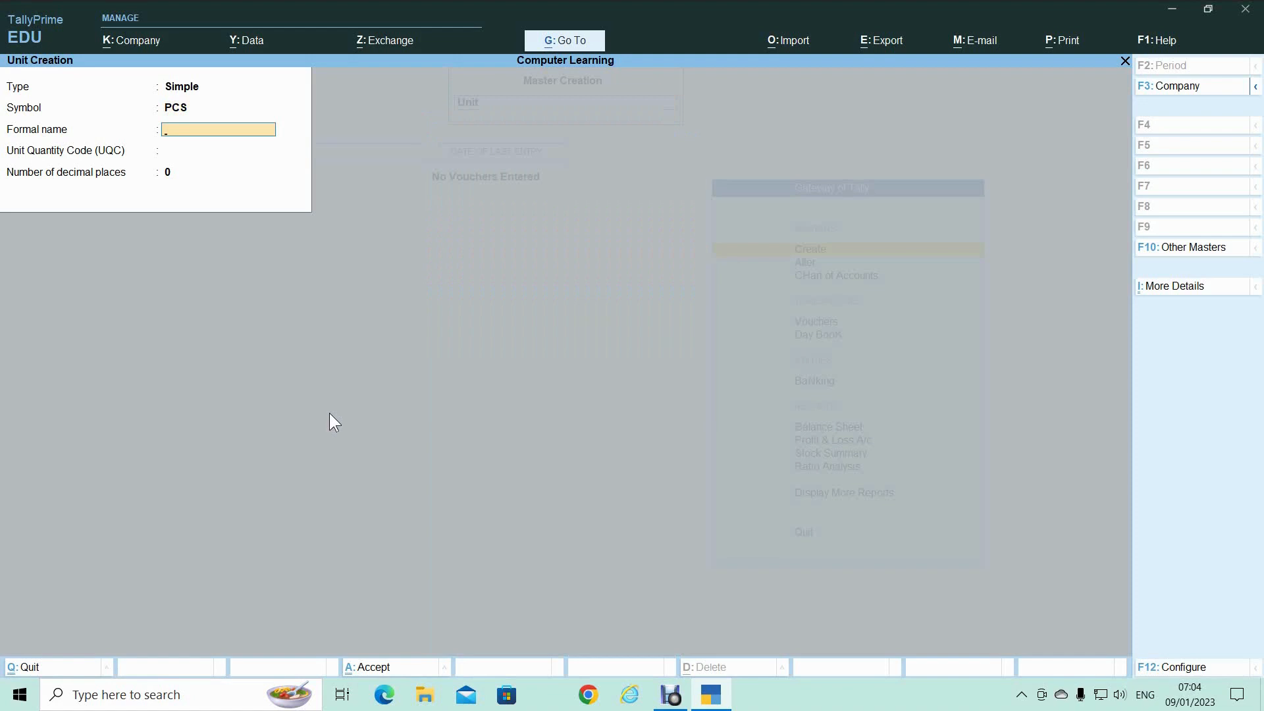
type("Pieces")
key("Return")
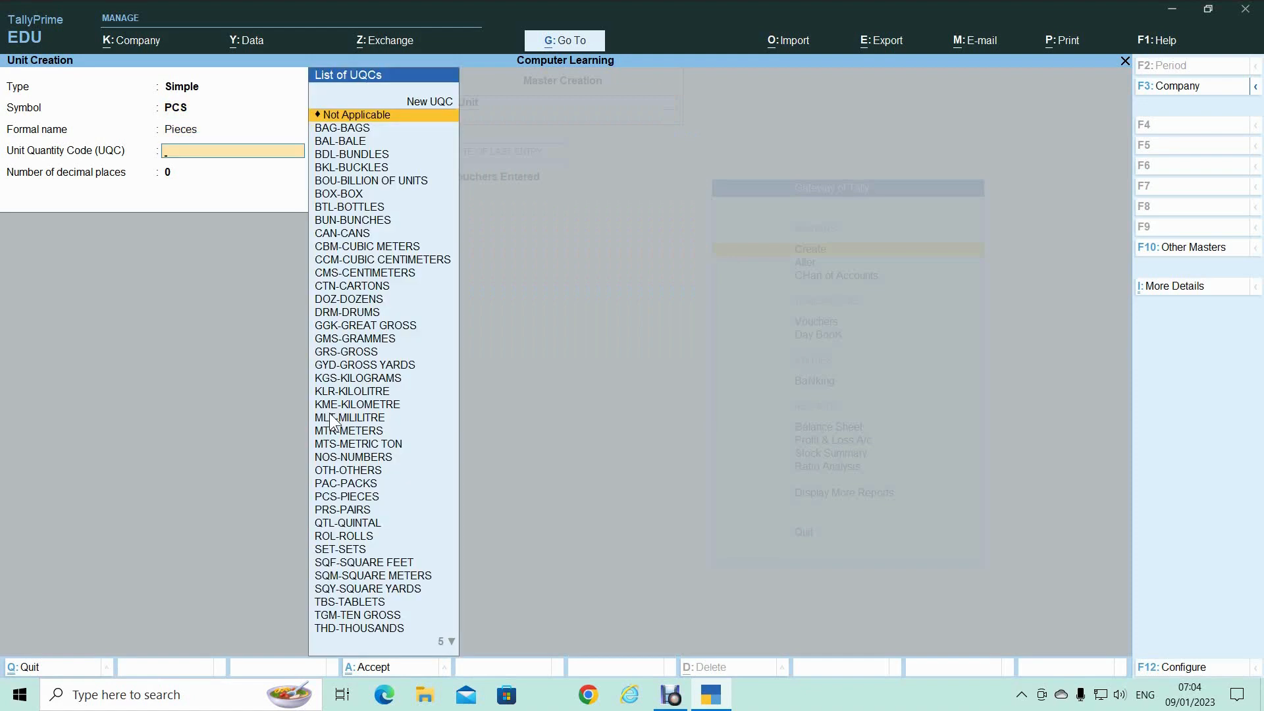
type("p")
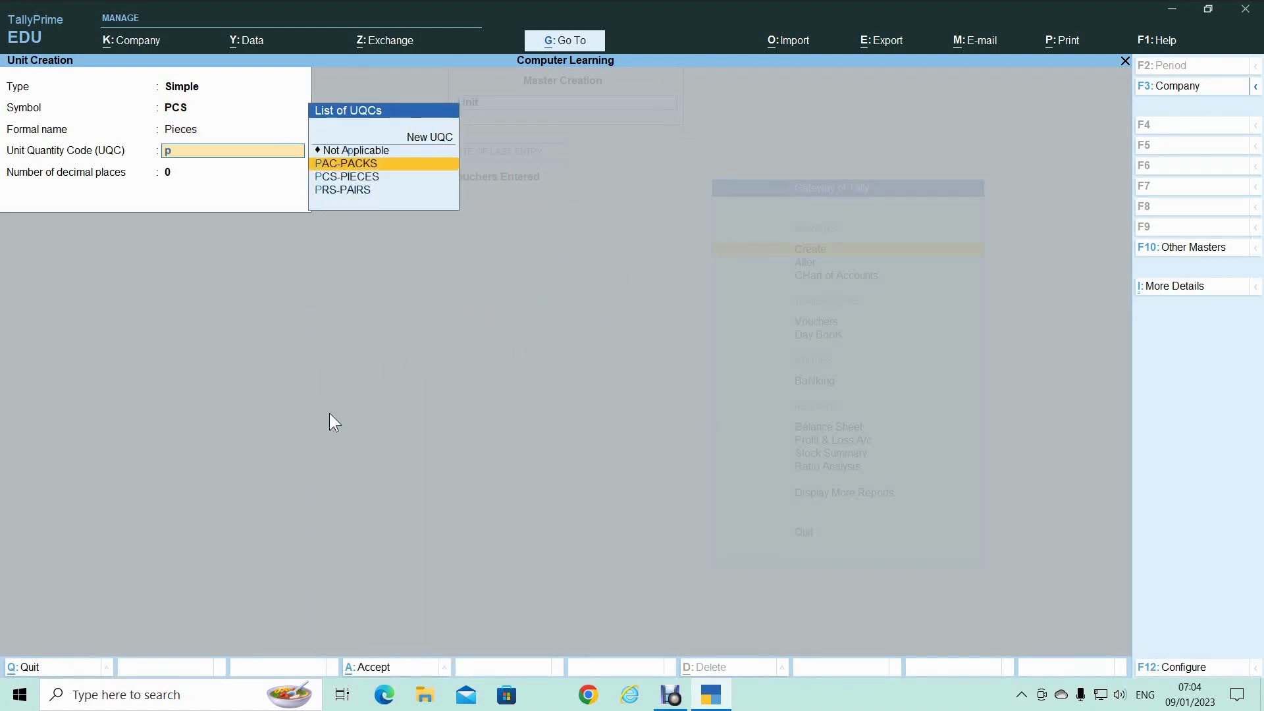
key("Down")
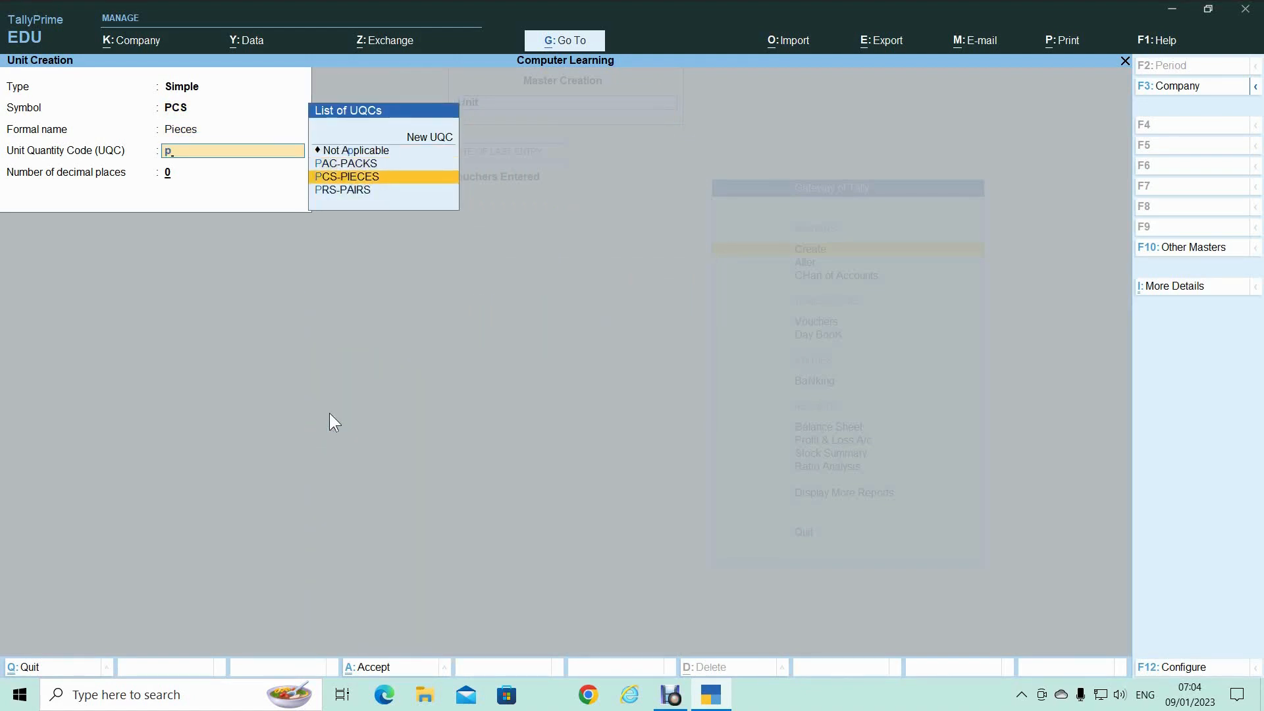
key("Return")
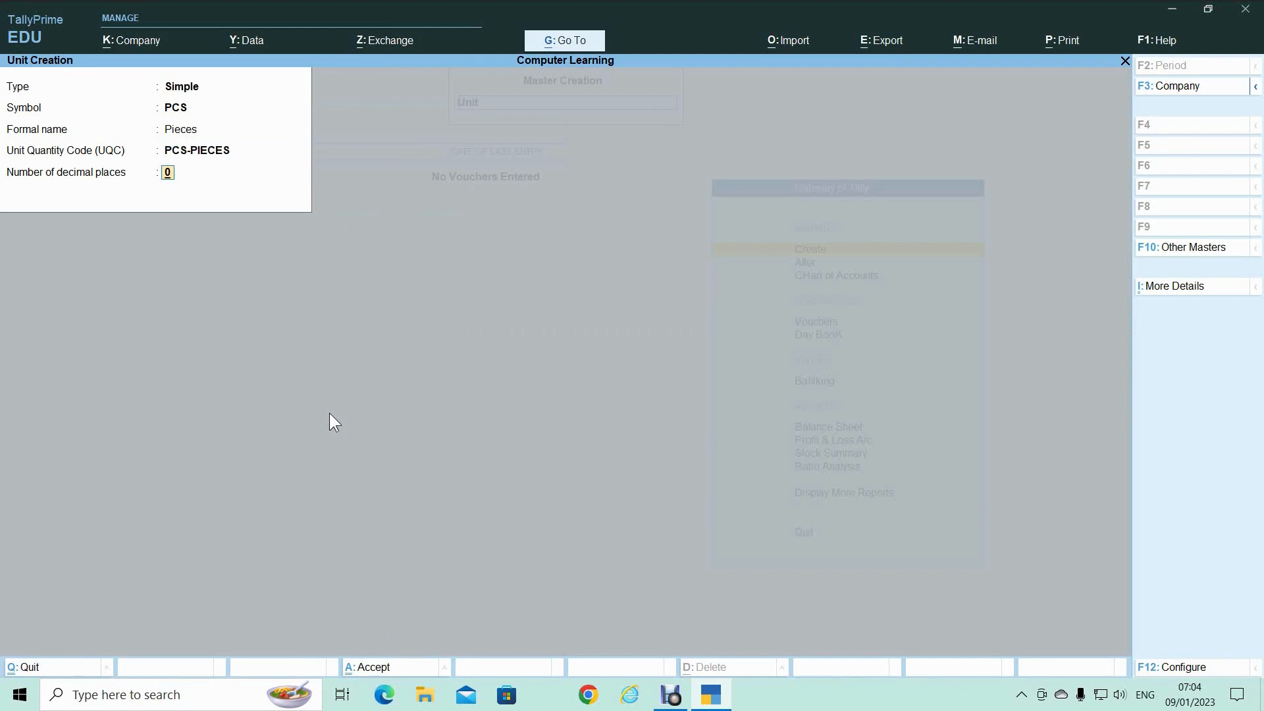
key("Return")
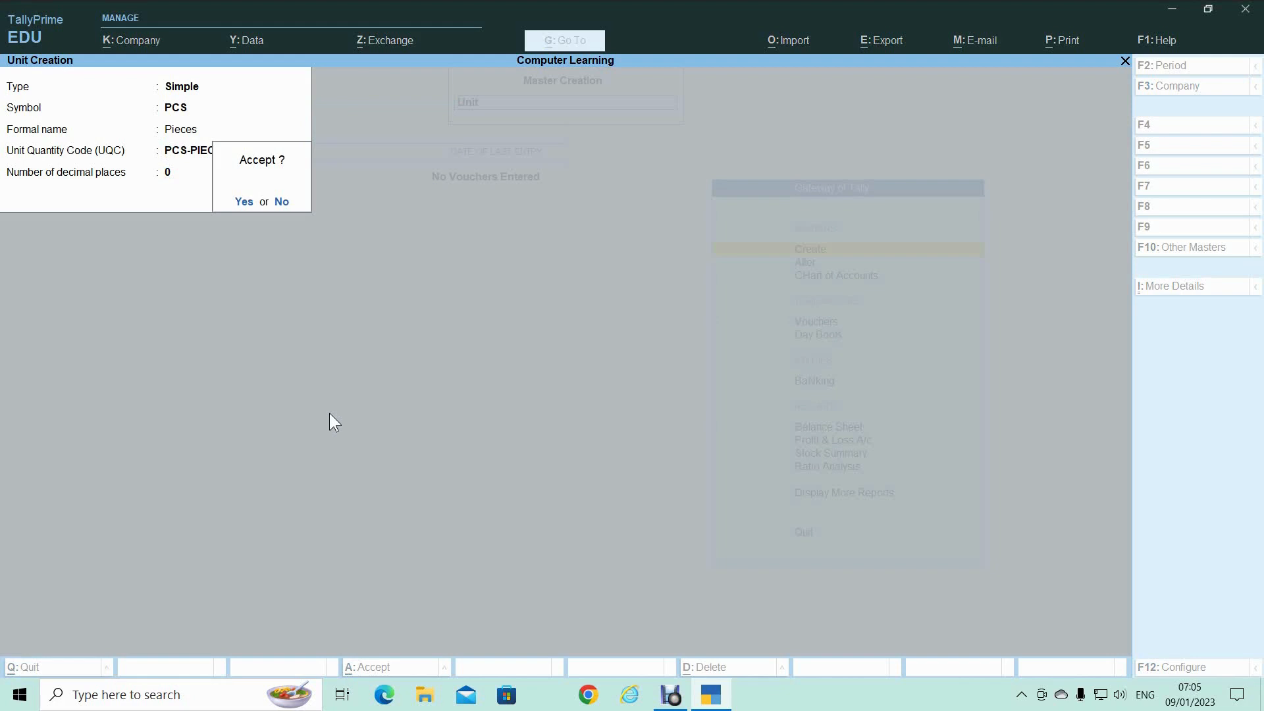
key("Return")
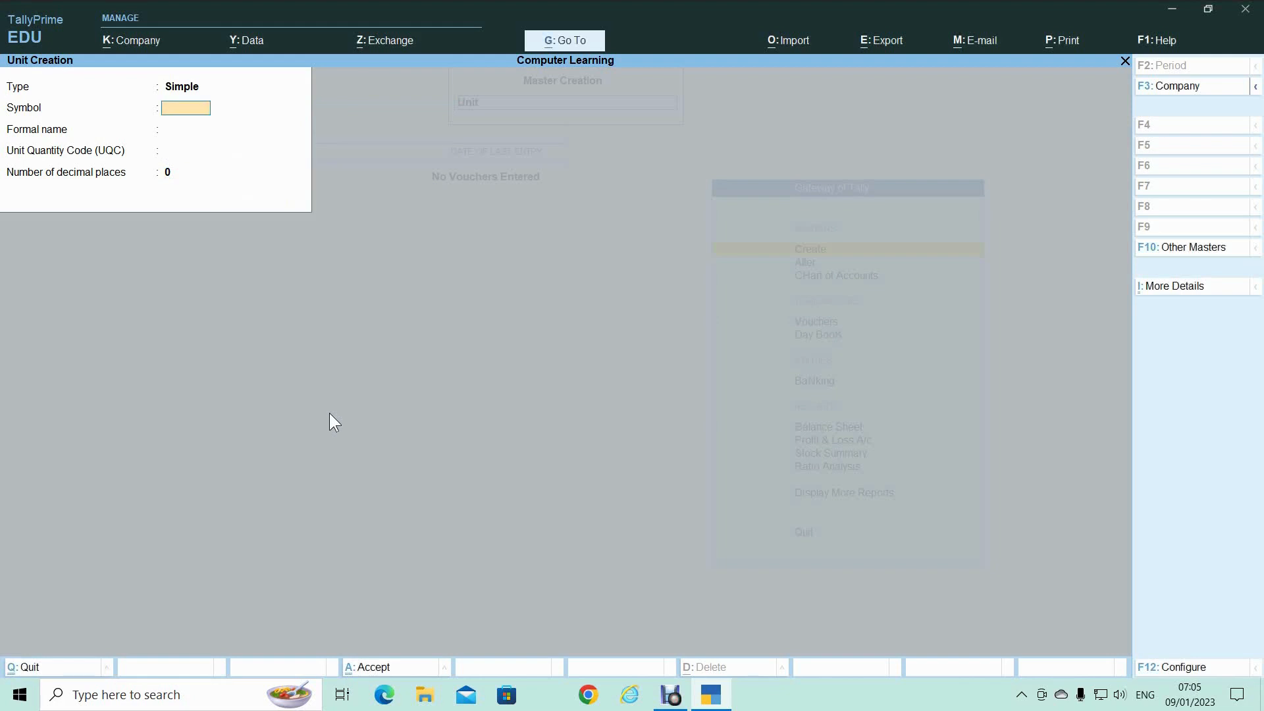
Step: Create a simple unit with symbol Doz, formal name Dozens, quantity code DOZ-DOZENS and 0 decimal places
type("Doz")
key("Return")
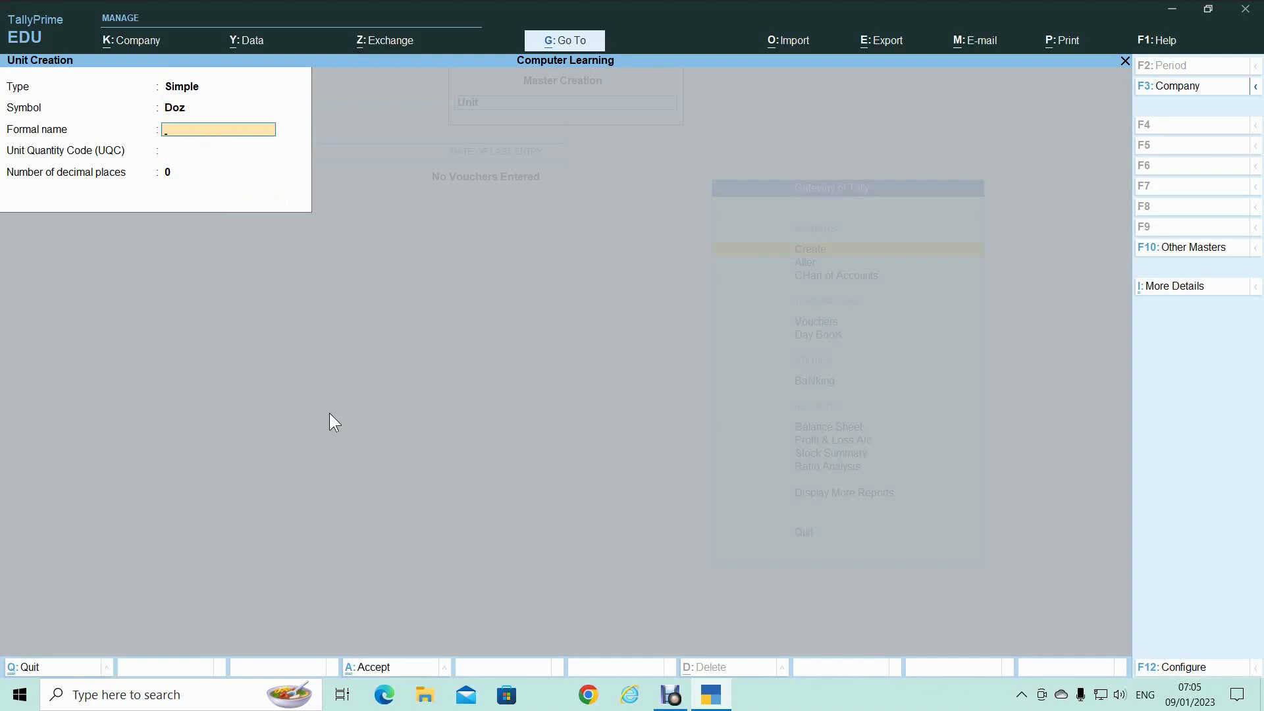
type("Dozens")
key("Return")
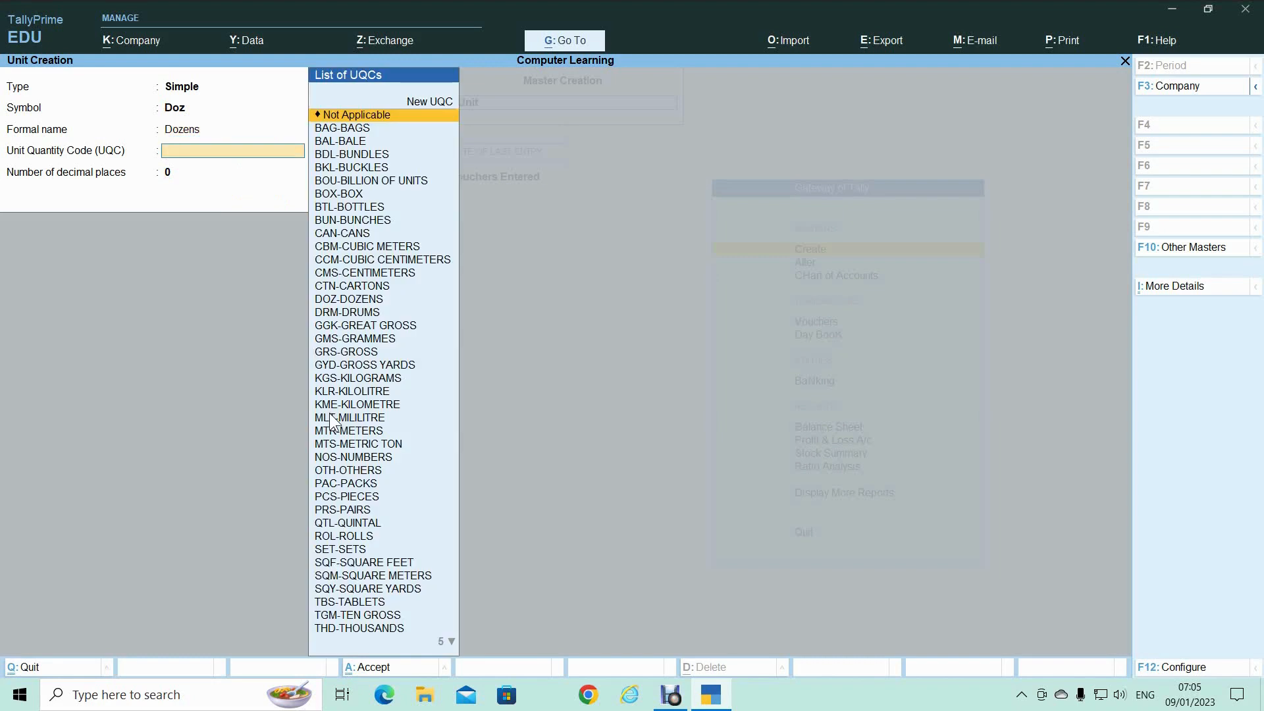
type("do")
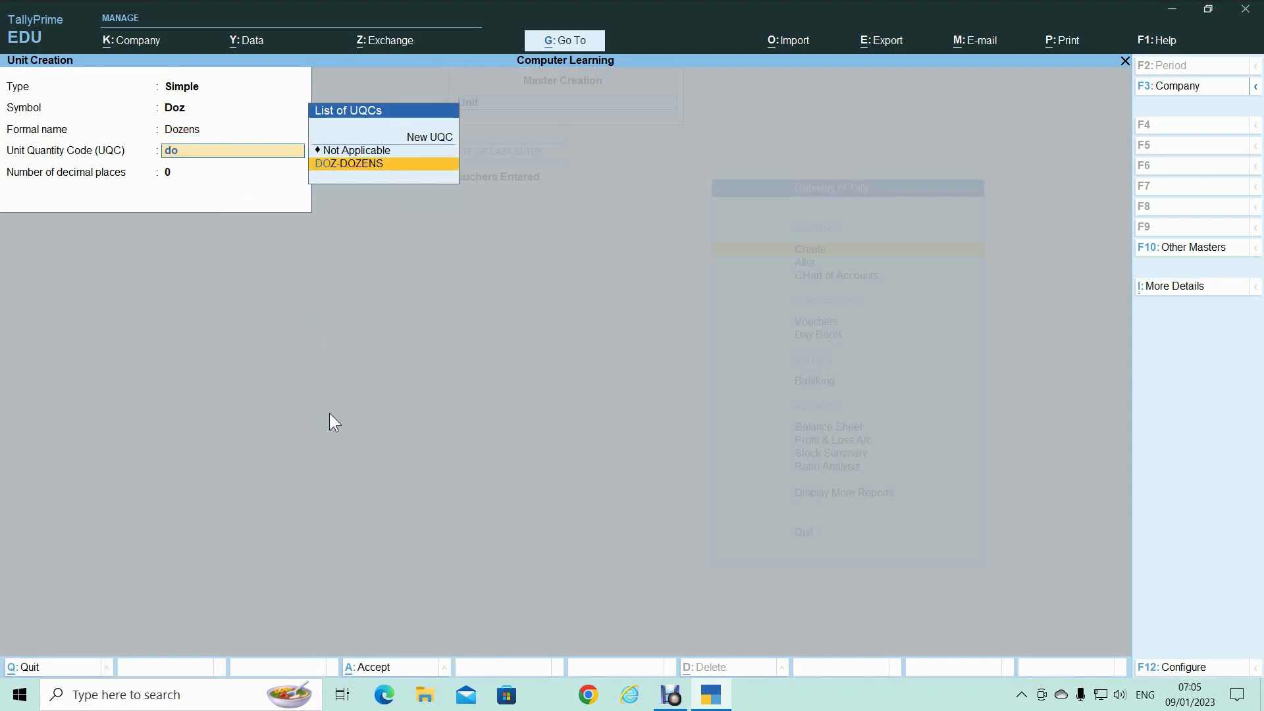
key("Return")
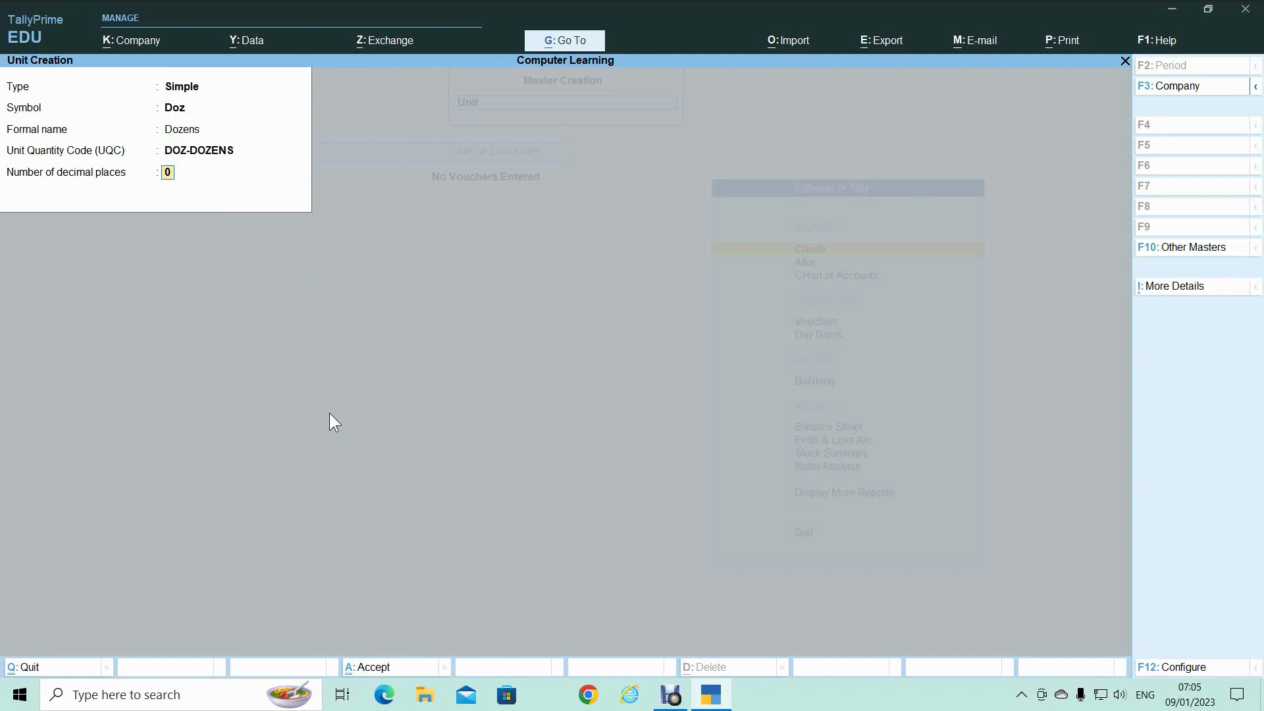
key("Return")
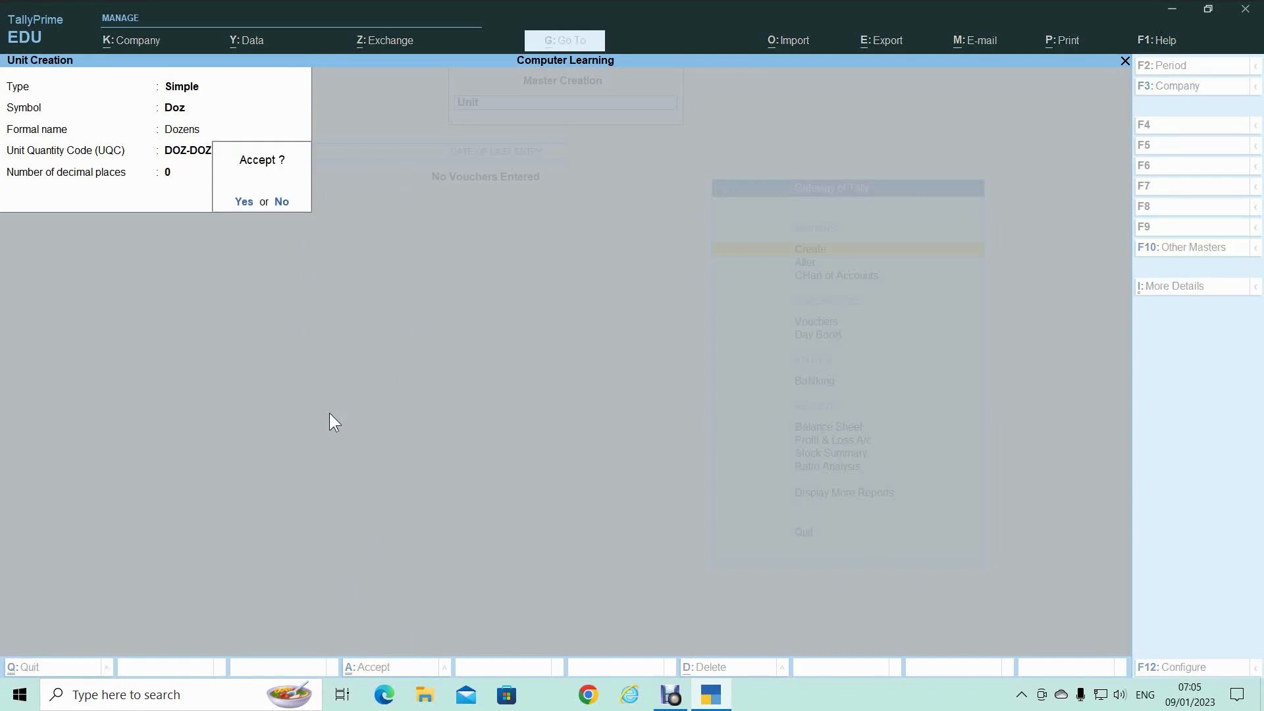
key("Return")
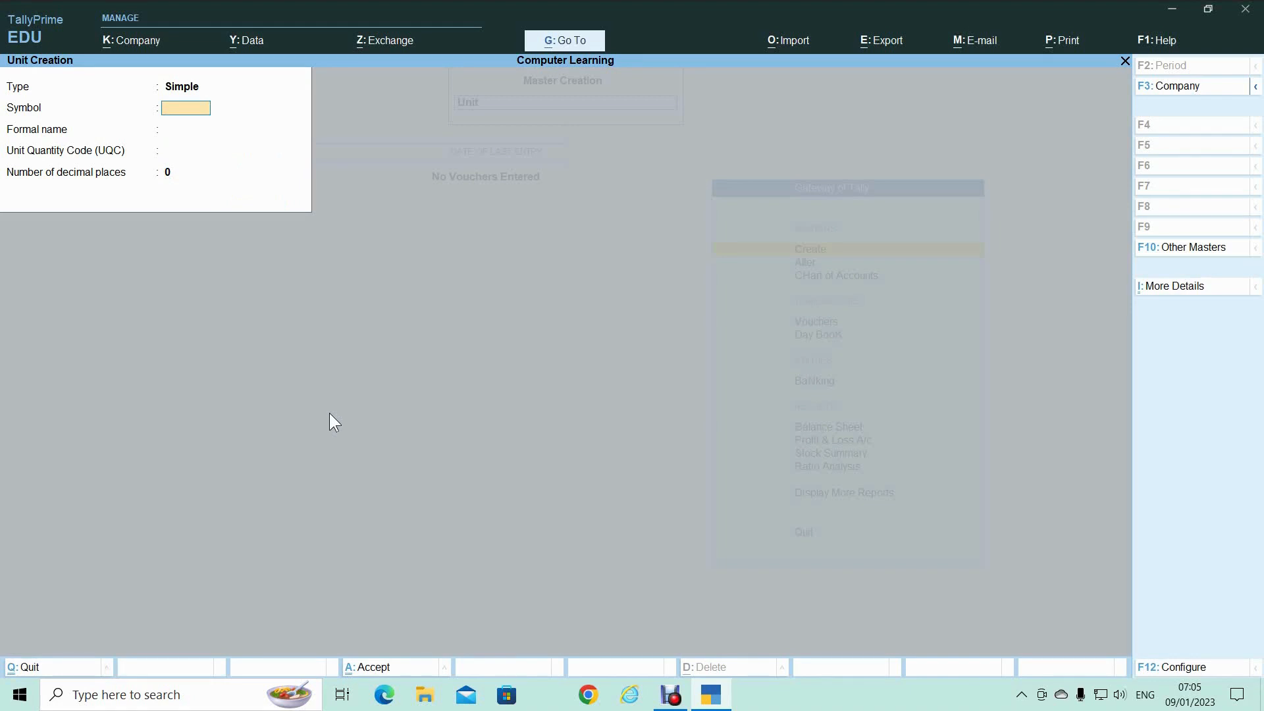
Step: Create a compound unit of Doz equal to 12 PCS and leave unit creation
key("BackSpace")
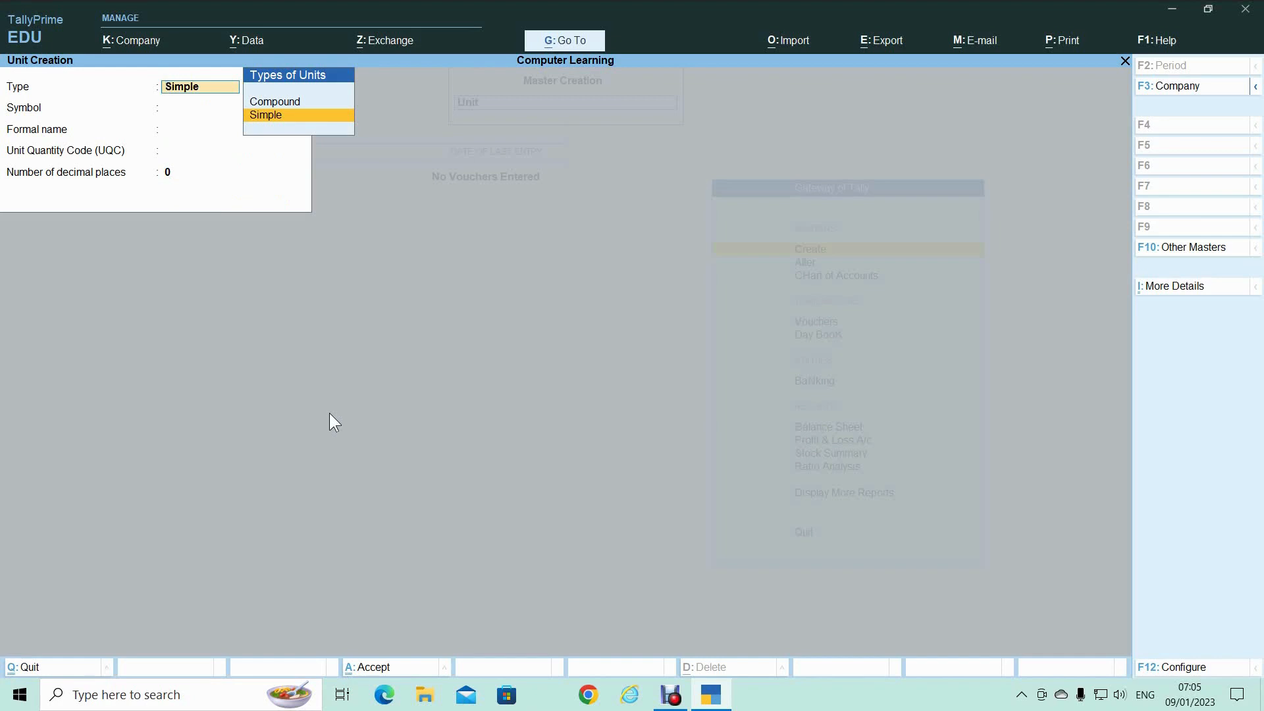
key("Up")
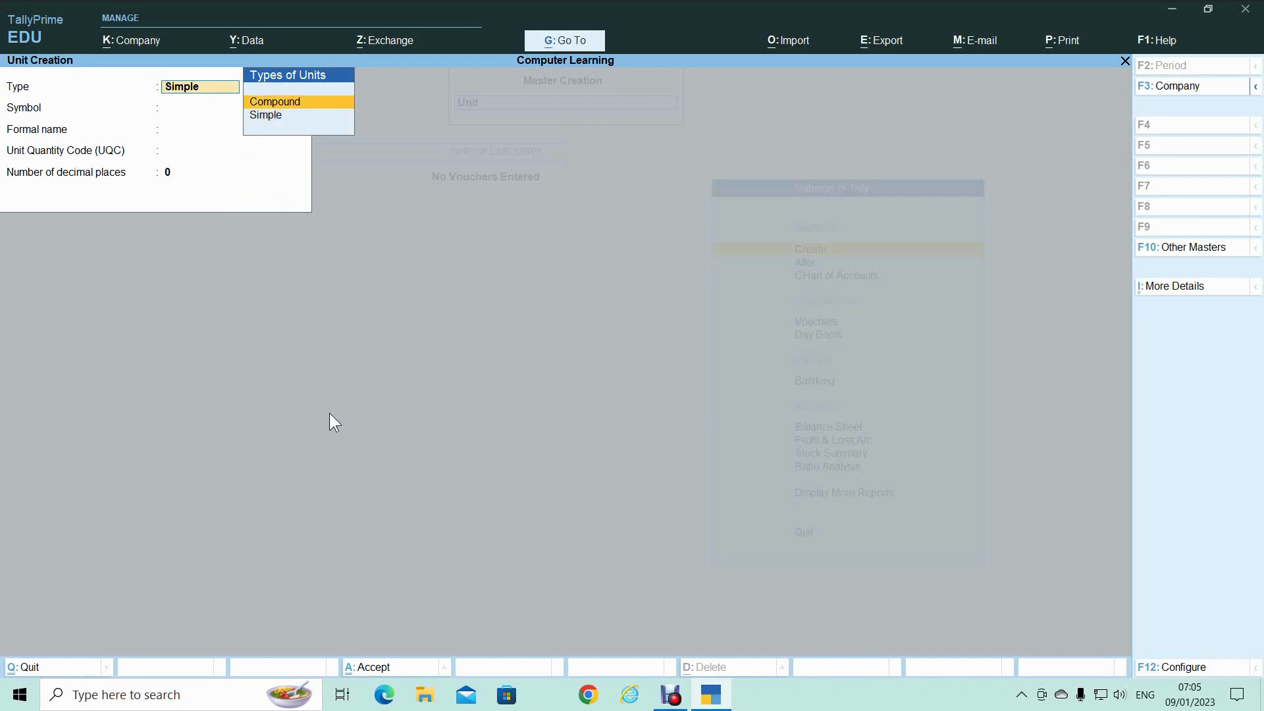
key("Return")
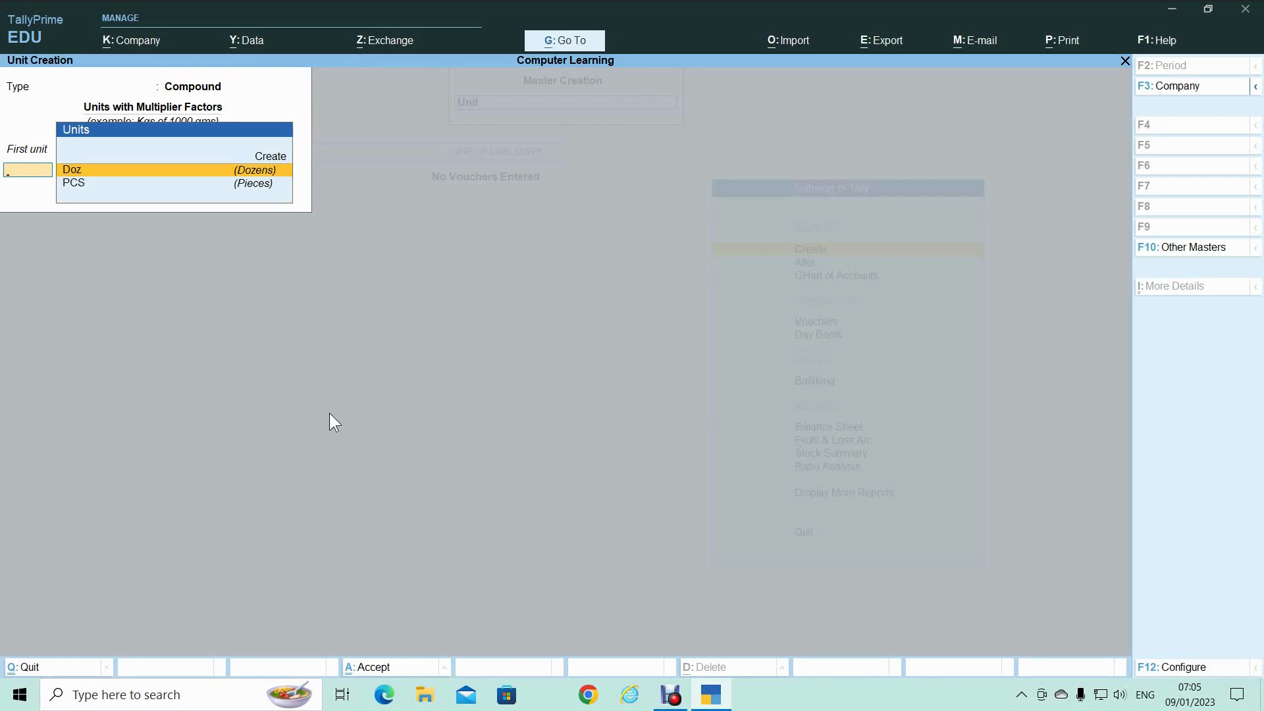
key("Return")
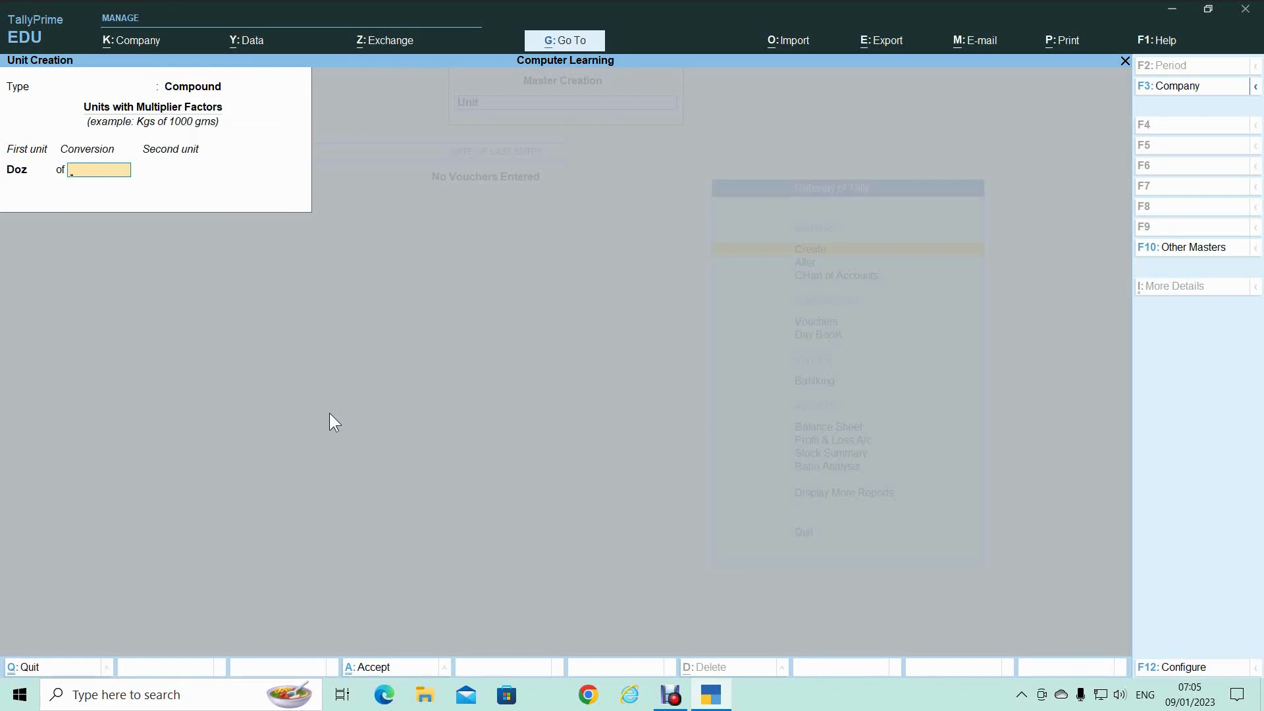
type("12")
key("Return")
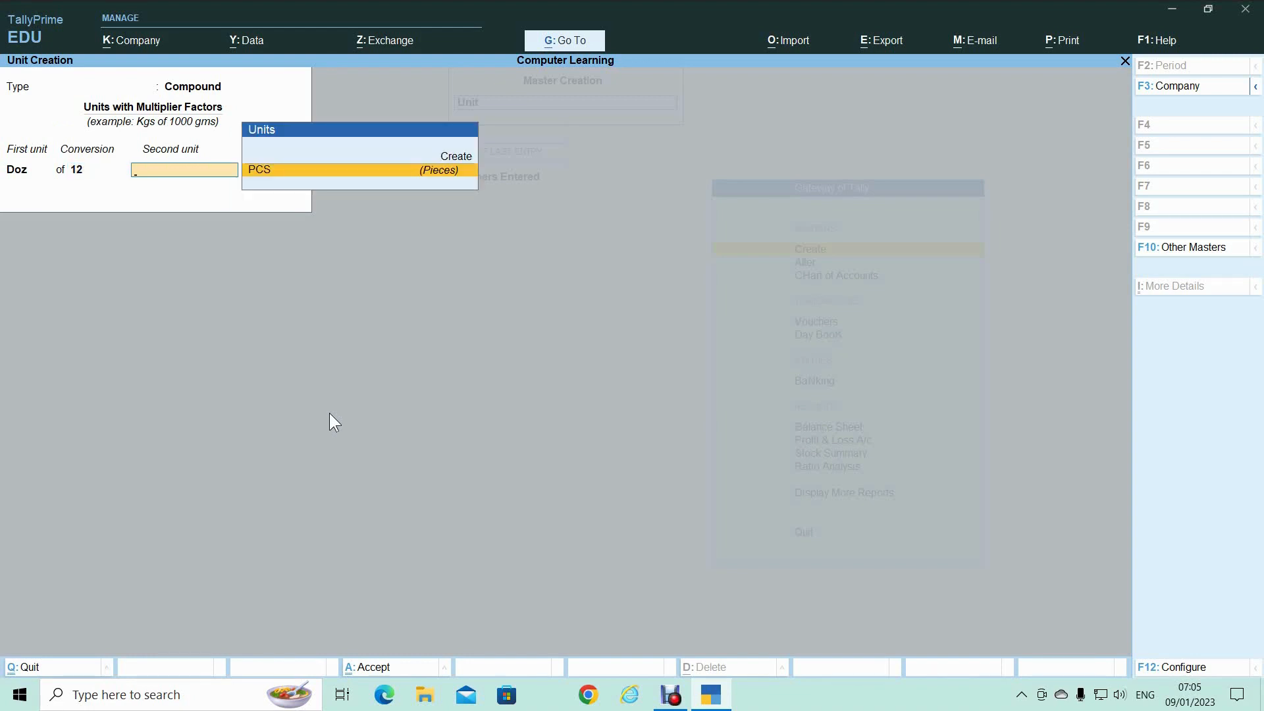
key("Return")
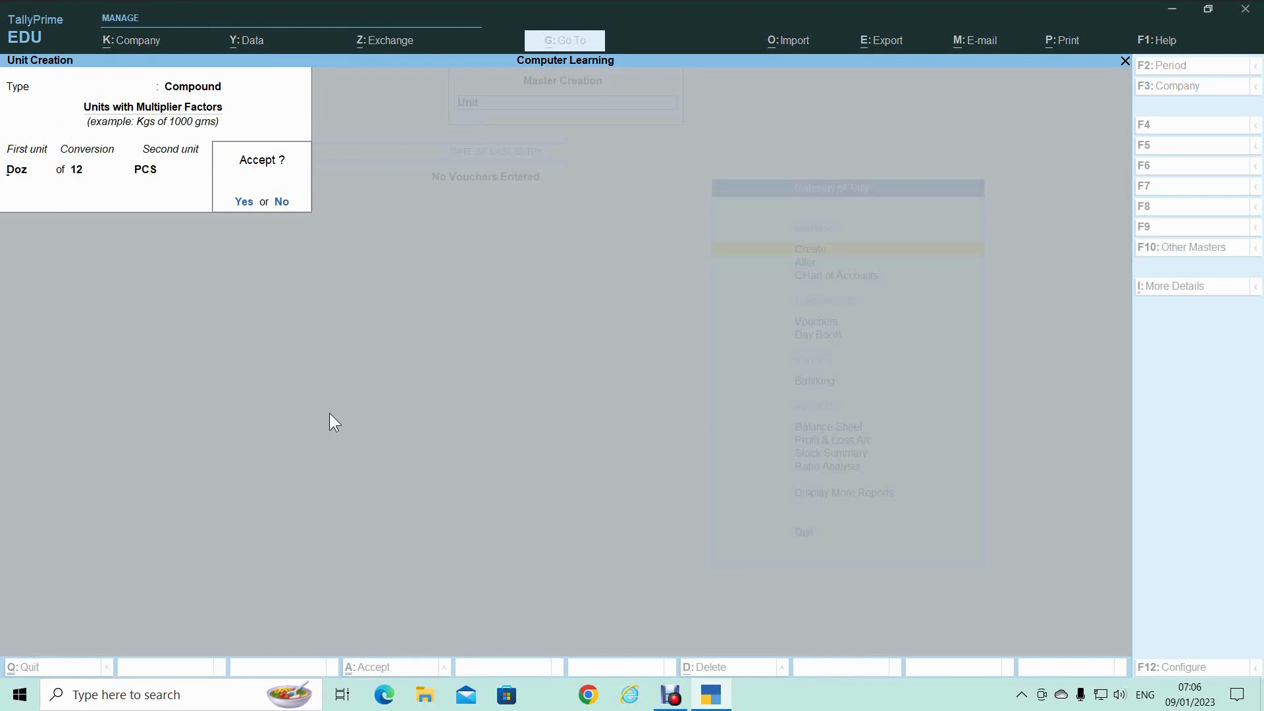
key("n")
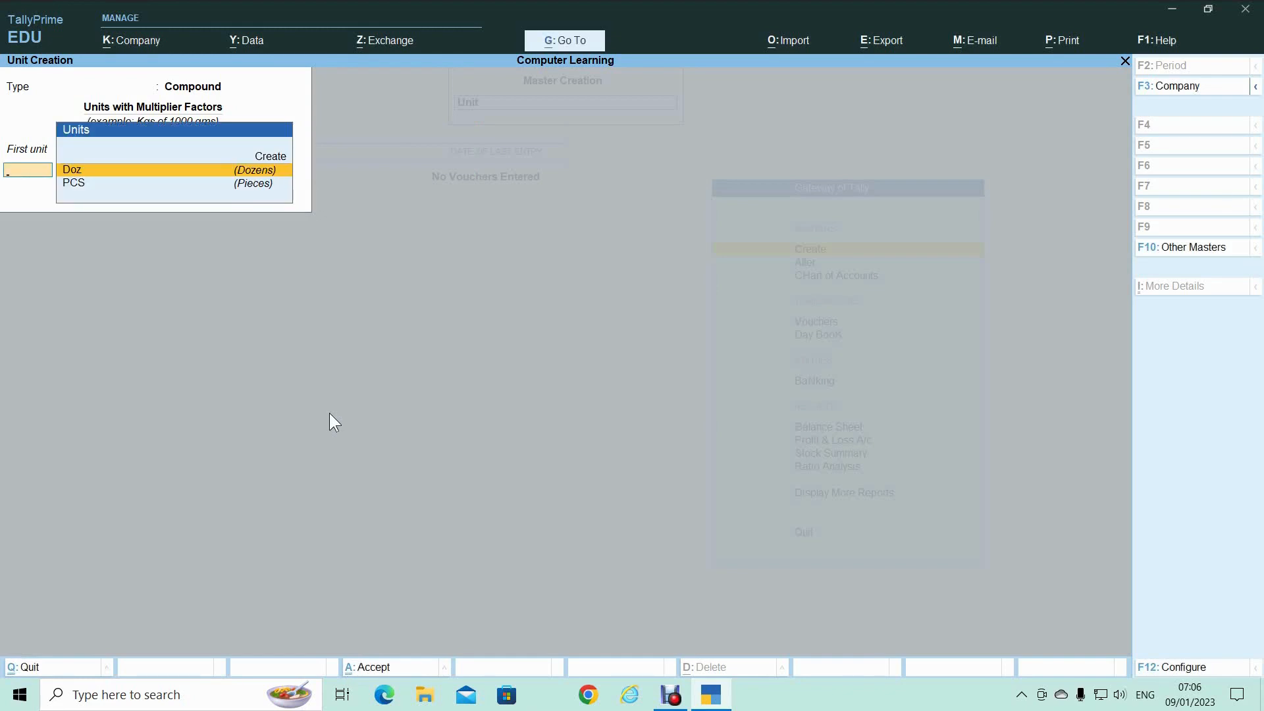
key("Escape")
key("y")
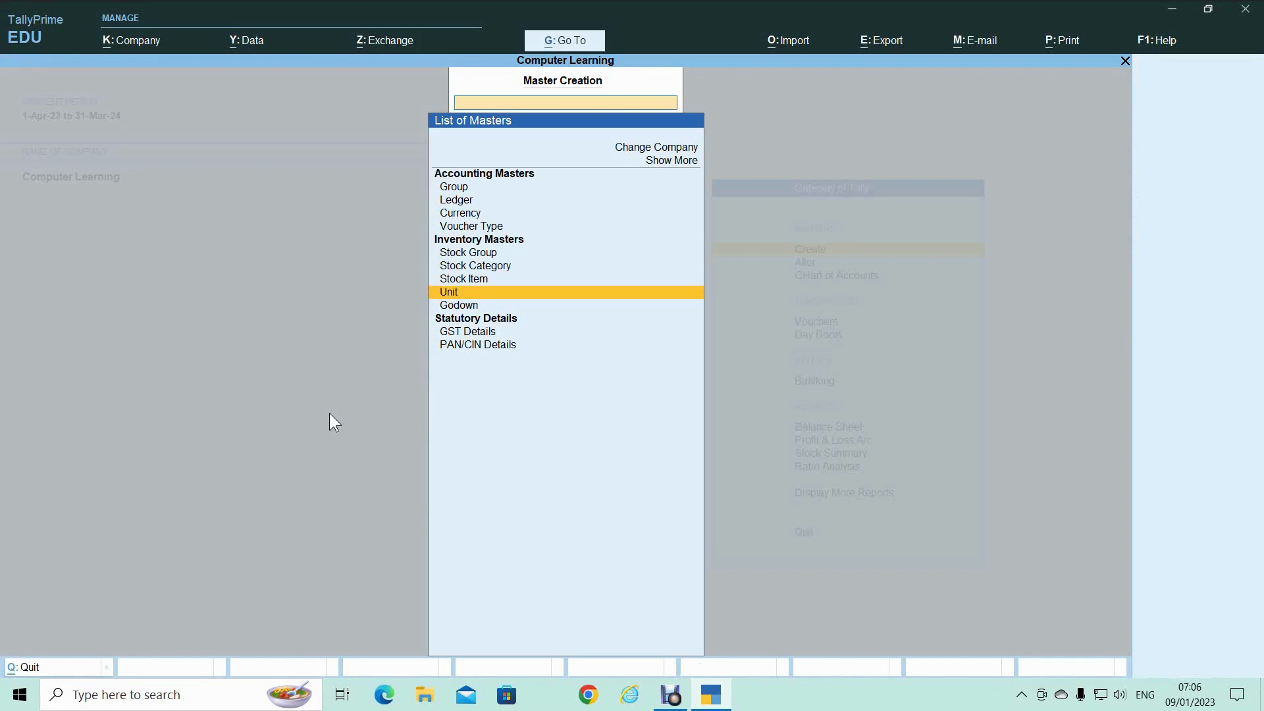
Step: Start a new stock item named Mango Frooti 150 Ml without an alias
key("Up")
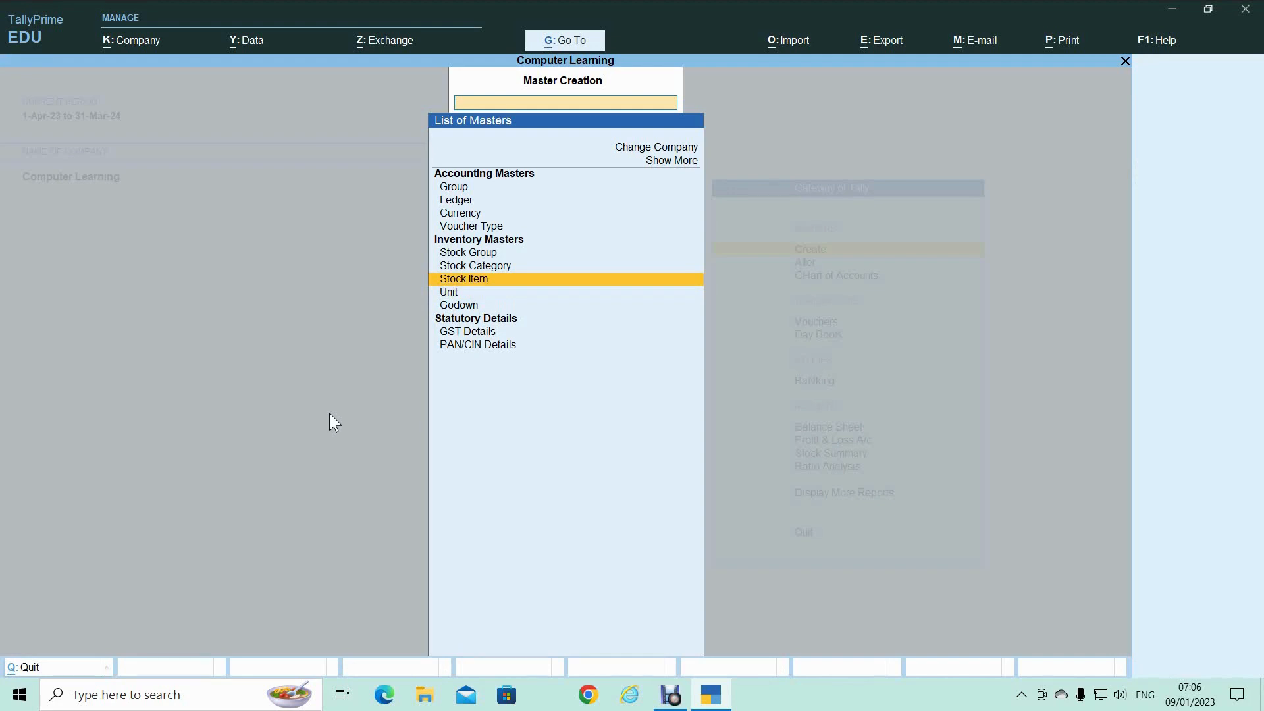
key("Return")
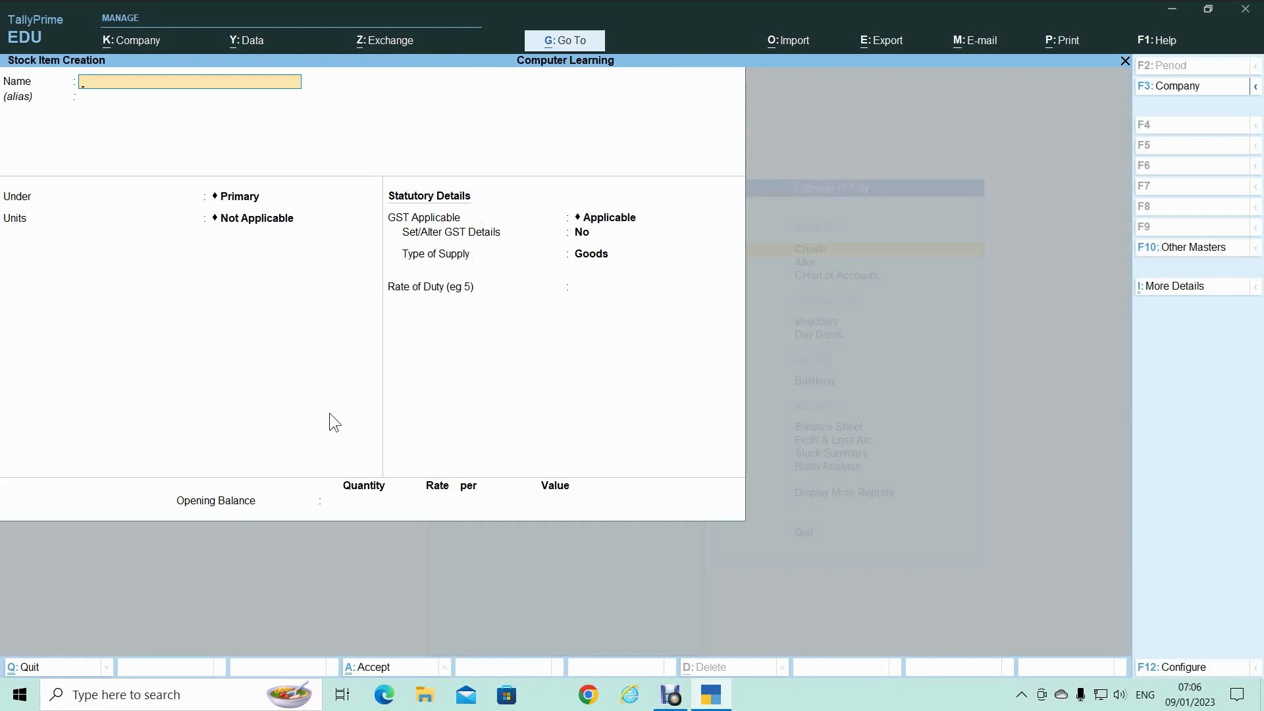
type("Mango Frooti 150 Ml")
key("Return")
key("Return")
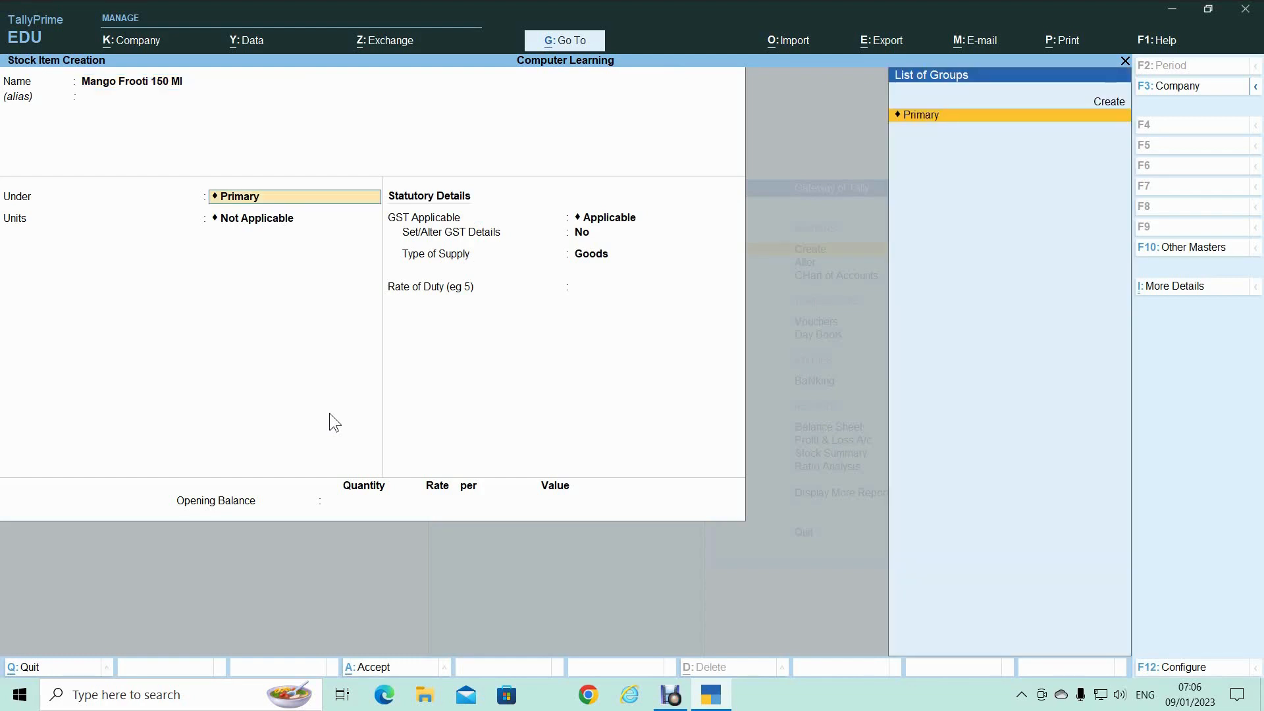
Step: Place the stock item under Primary with units Doz of 12 PCS, save it without an opening balance, and return to the Gateway of Tally
key("Return")
key("Down")
key("Down")
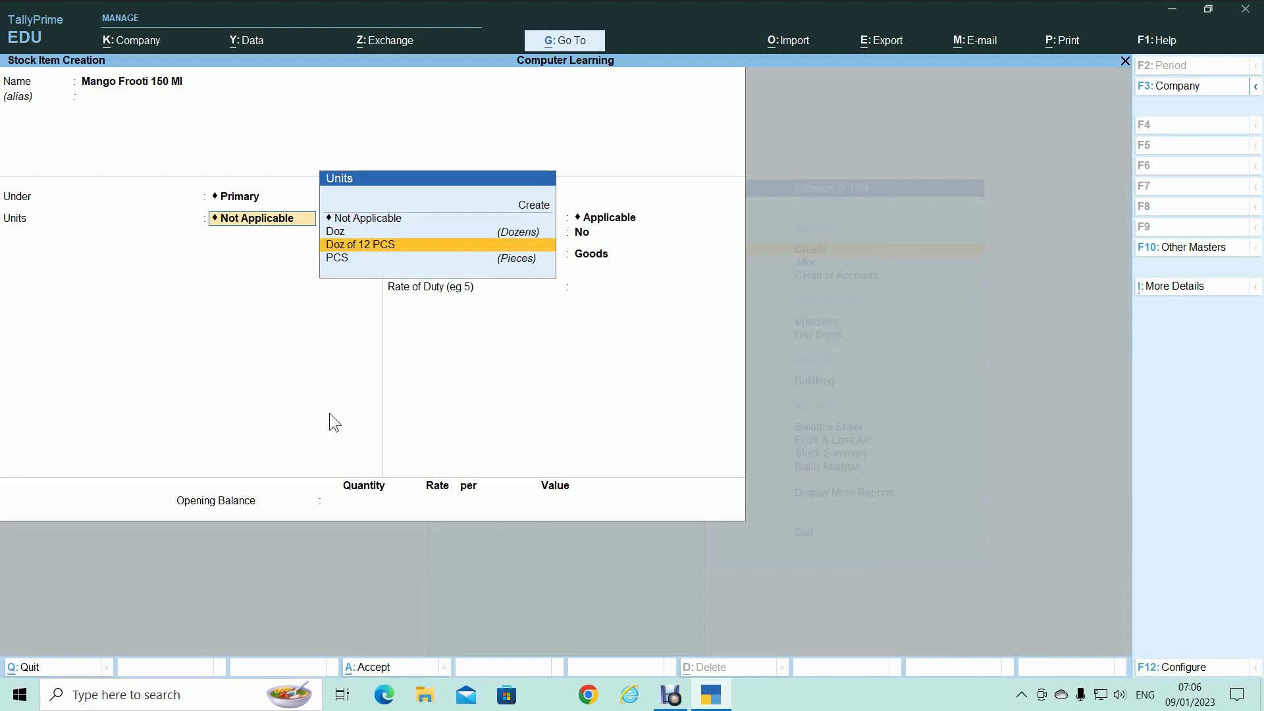
key("Return")
key("Return")
key("Return")
key("Return")
key("Return")
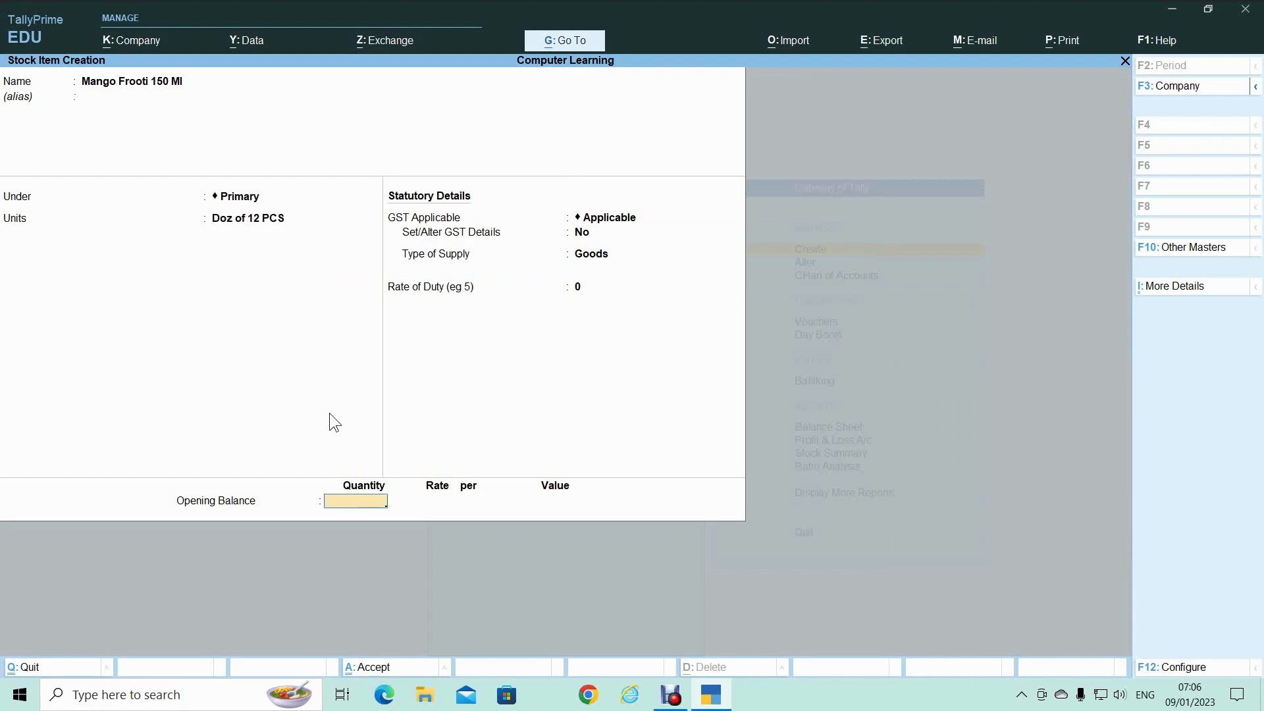
key("Return")
key("Return")
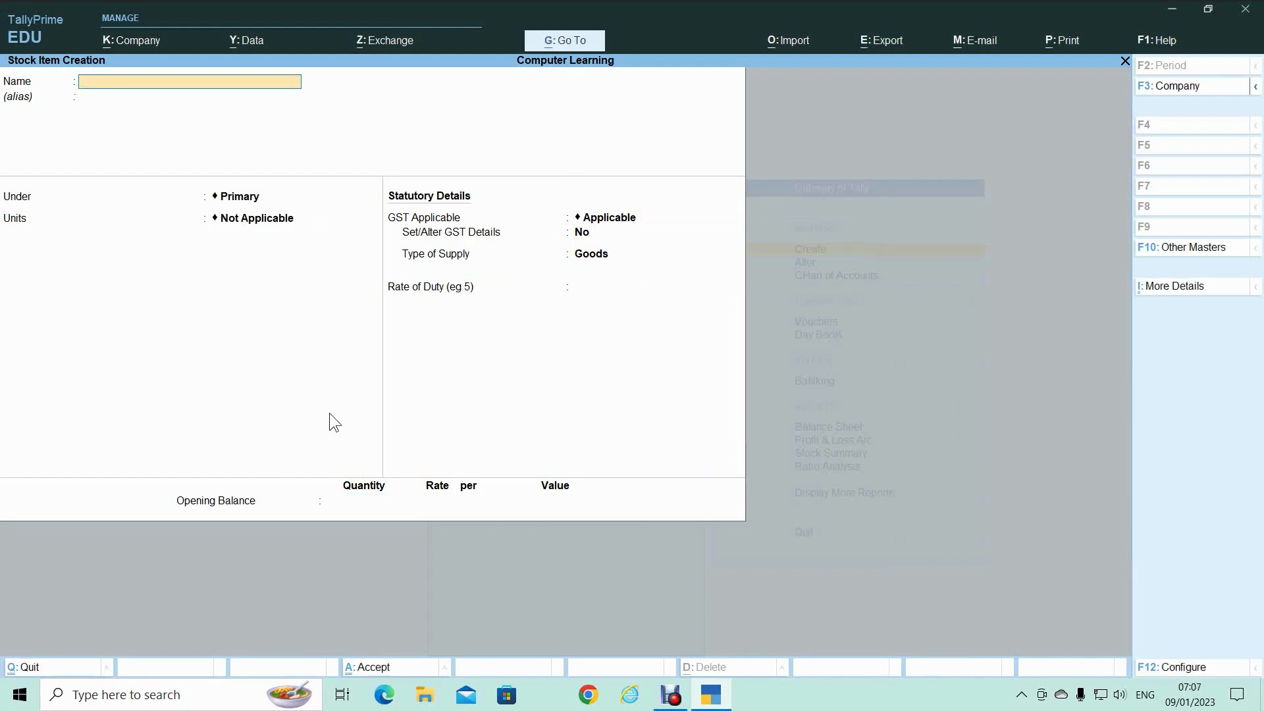
key("Escape")
key("Return")
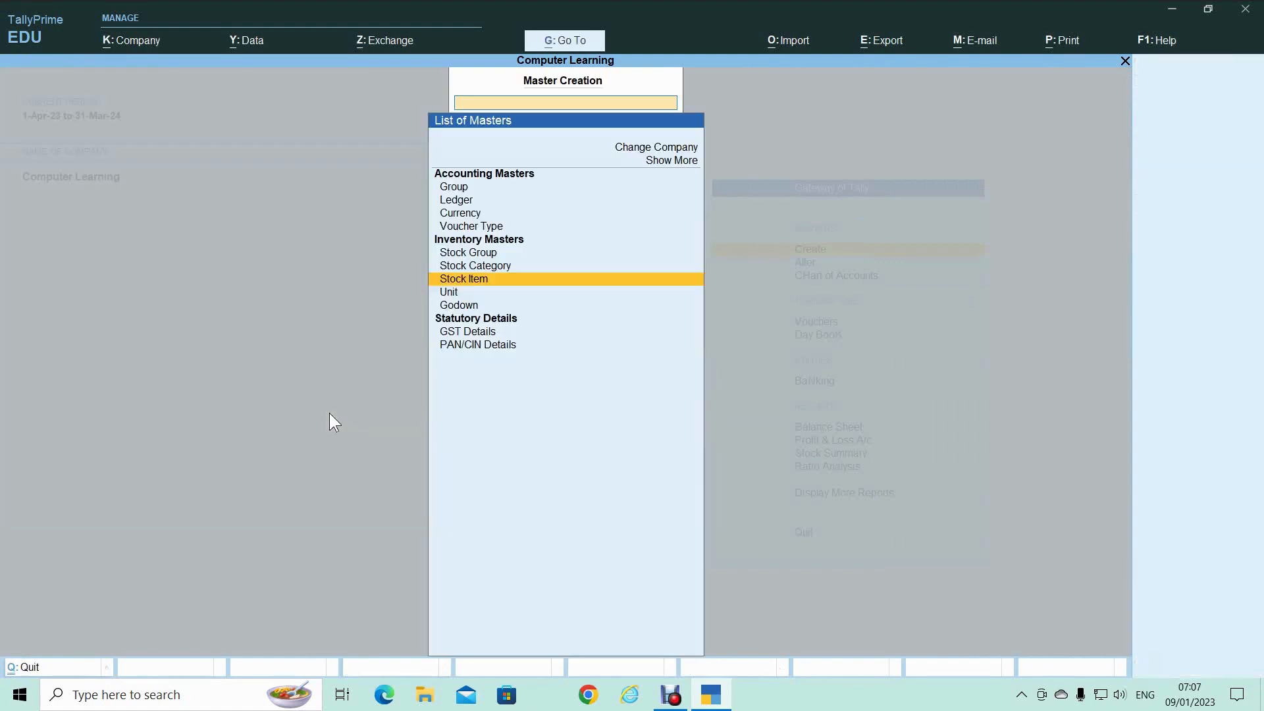
key("Escape")
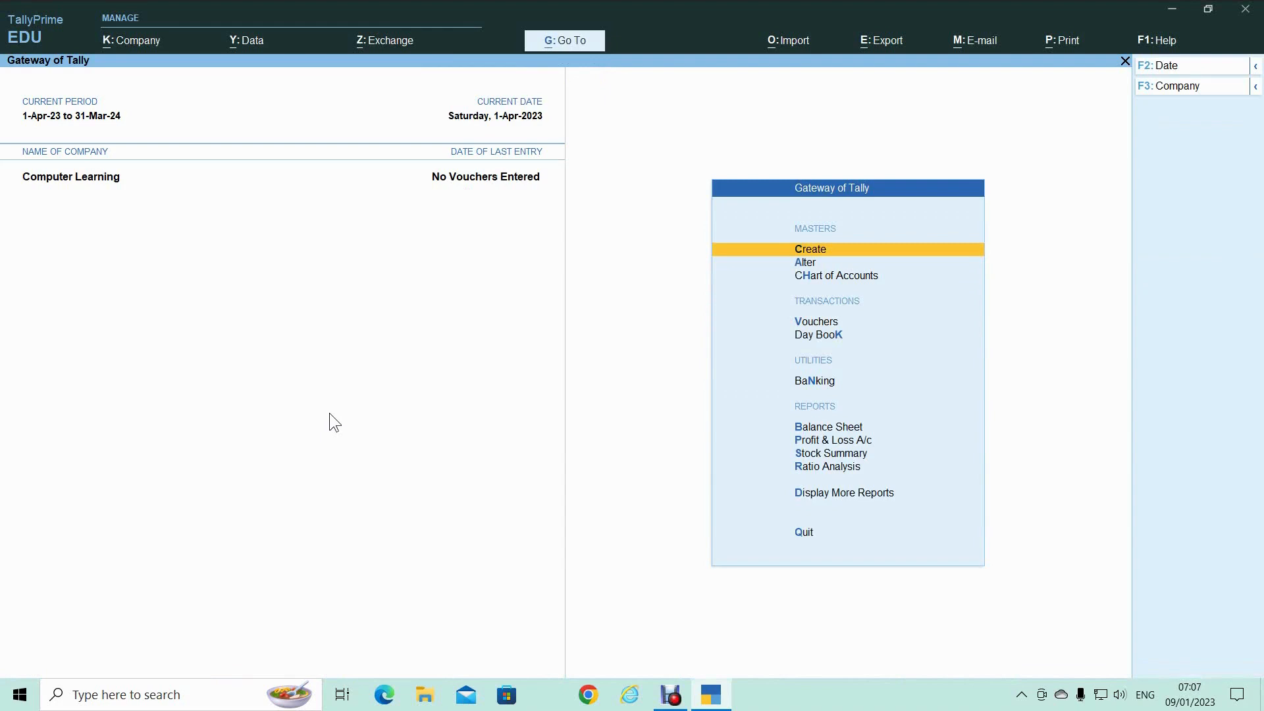
Step: Open voucher entry and select Cash as the party account of the sales voucher
key("Down")
key("Down")
key("Down")
key("Down")
key("Up")
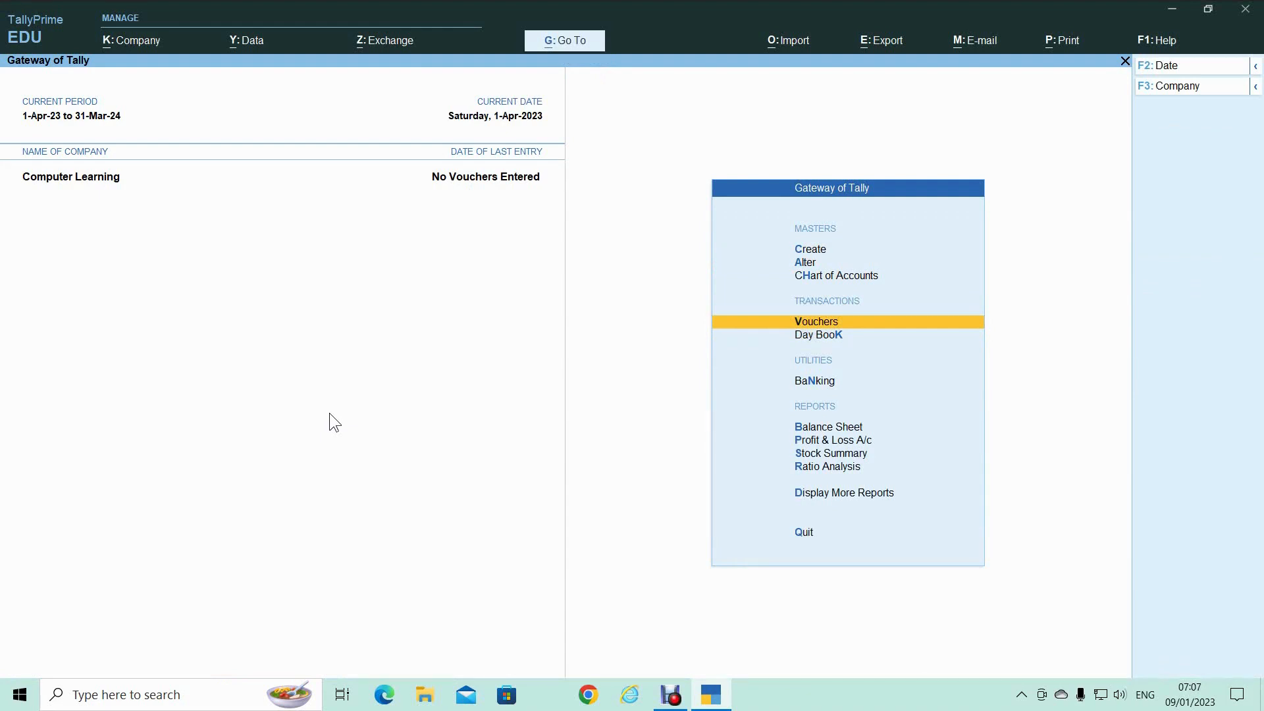
key("Return")
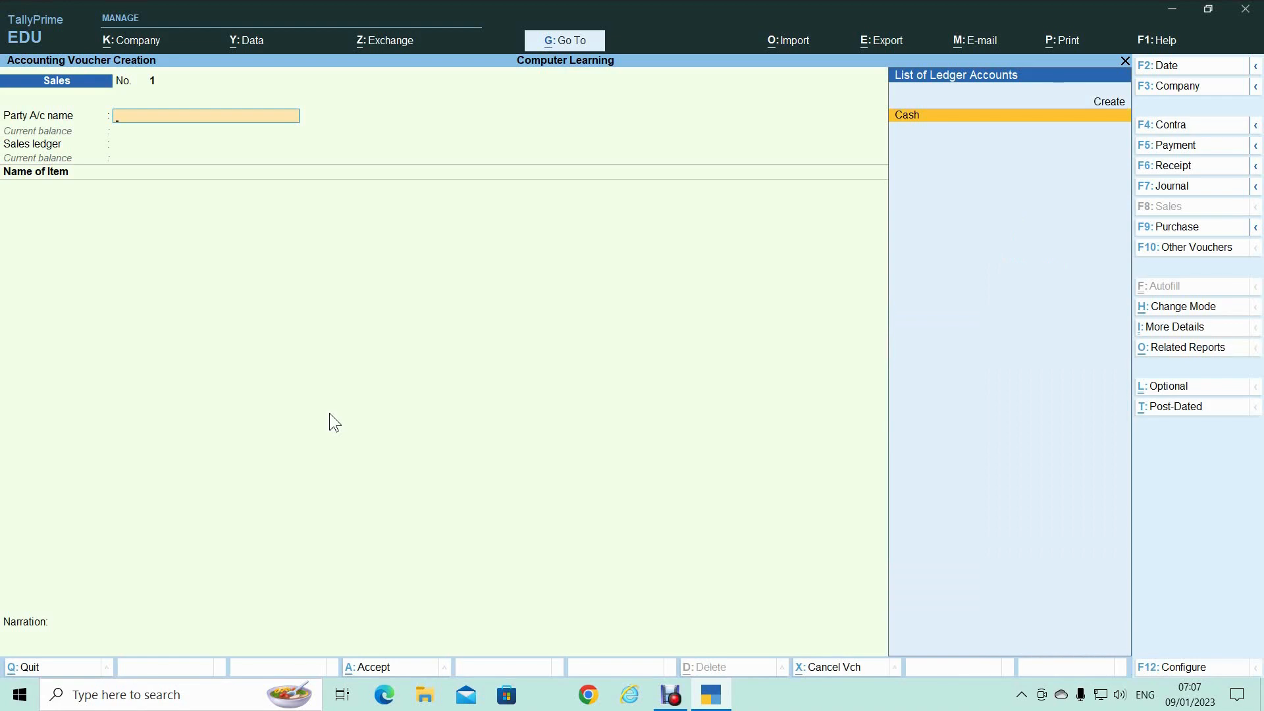
key("Return")
Step: Leave the delivery note and all dispatch details of the sales voucher blank and accept them
key("Return")
key("Return")
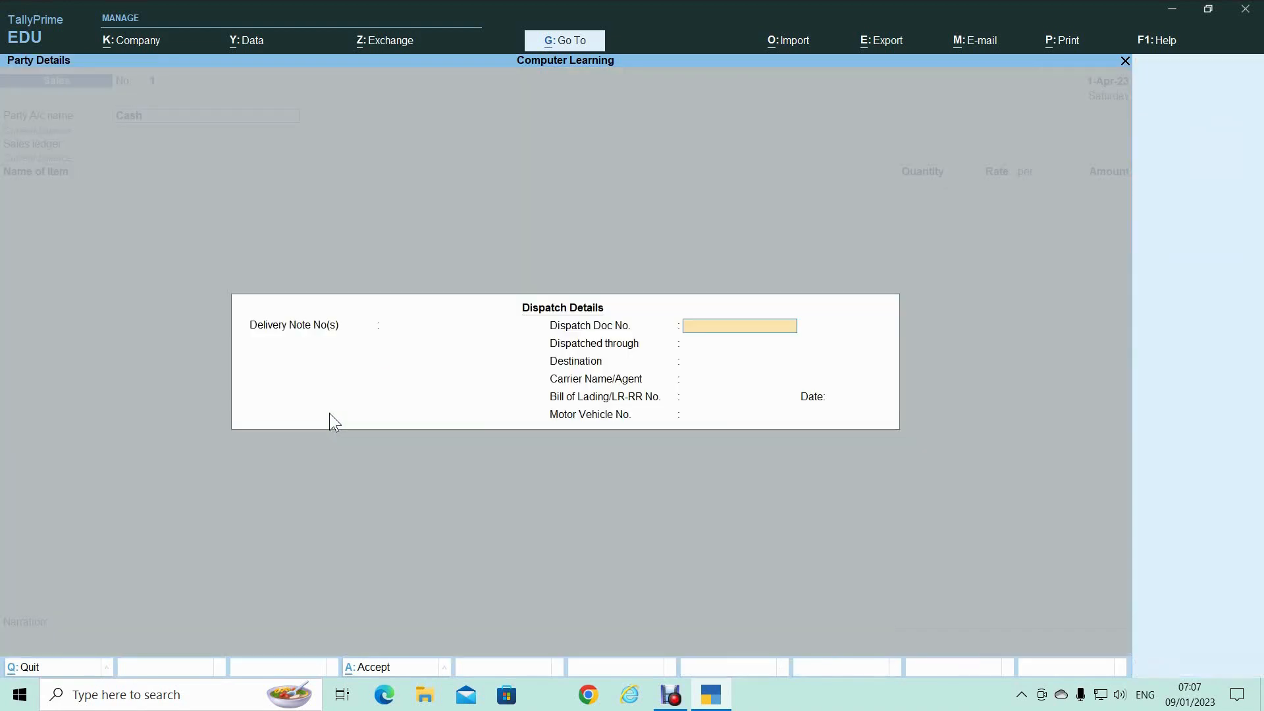
key("Return")
key("Return")
key("Return")
key("Return")
key("Return")
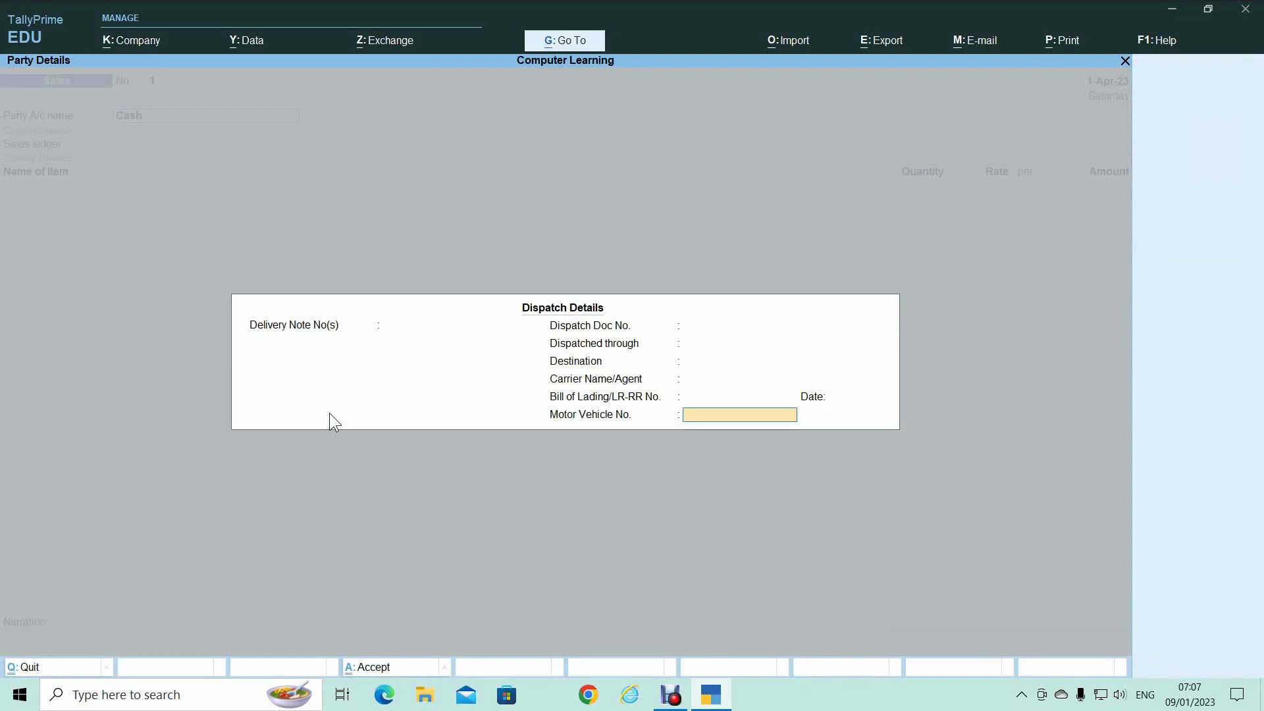
key("Return")
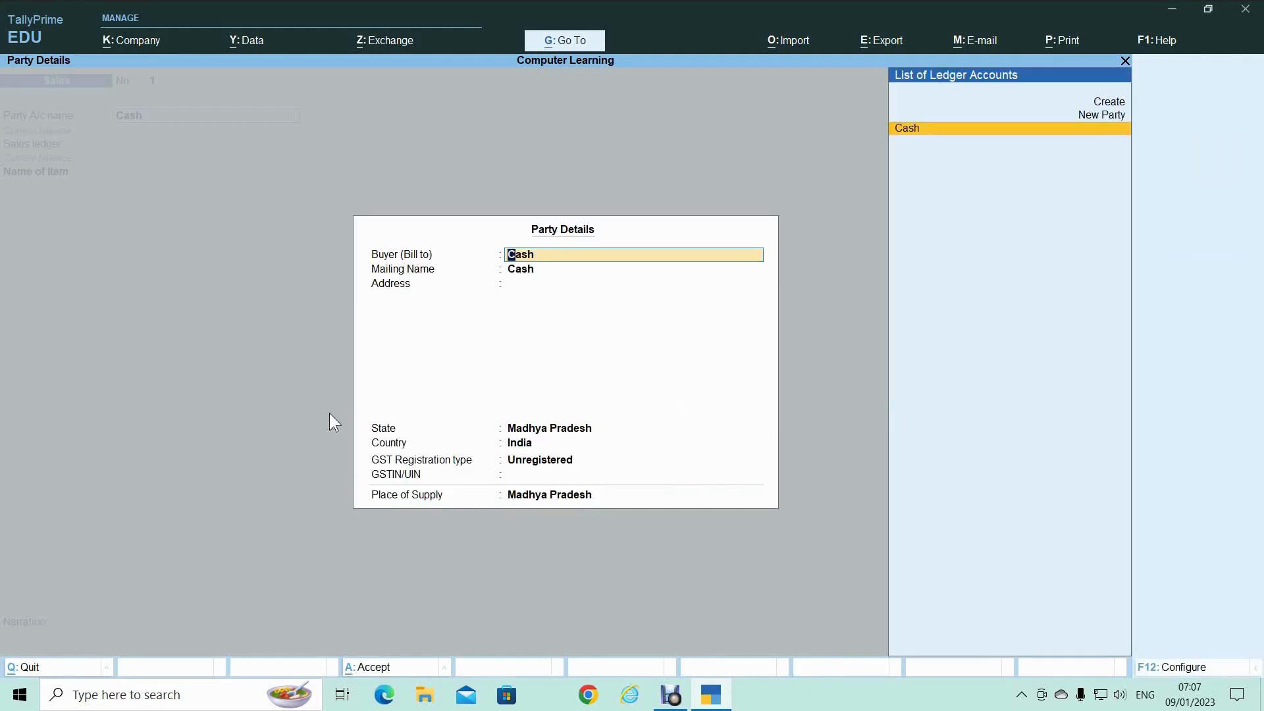
Step: Accept the party details with Cash as buyer, Unregistered GST type and Madhya Pradesh as place of supply
key("Return")
key("Return")
key("Return")
key("Return")
key("Return")
key("Return")
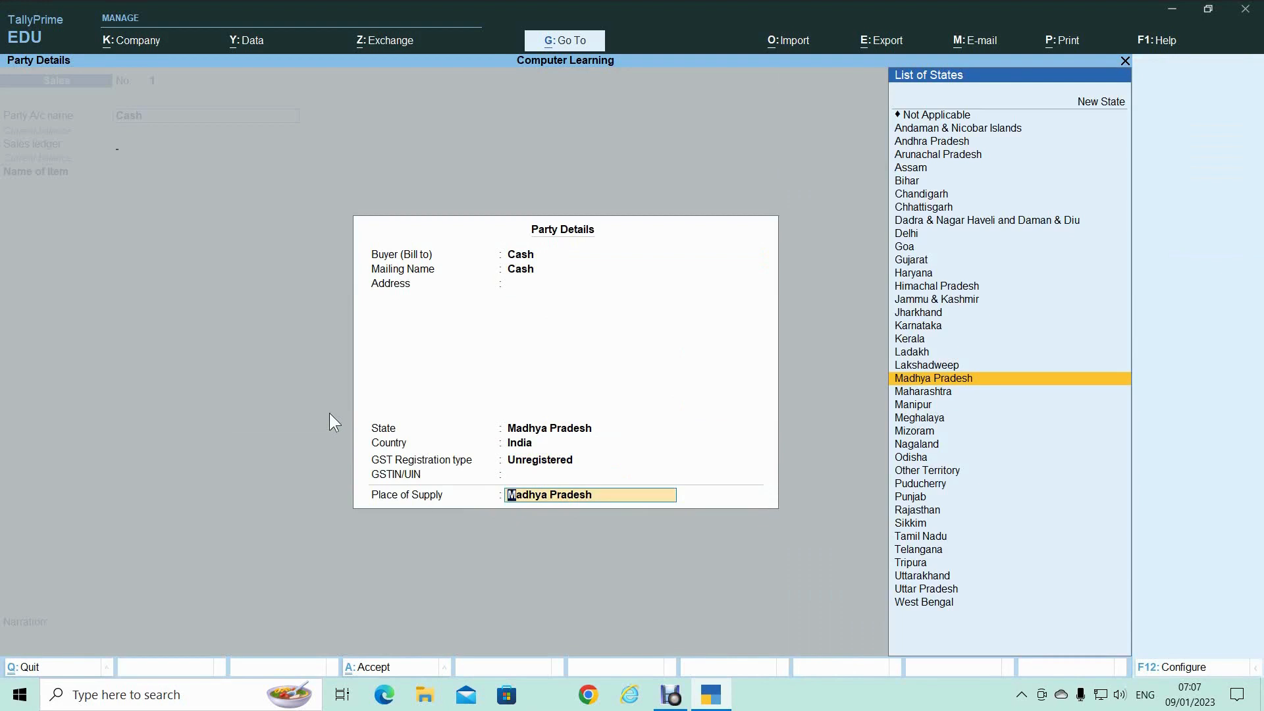
key("Return")
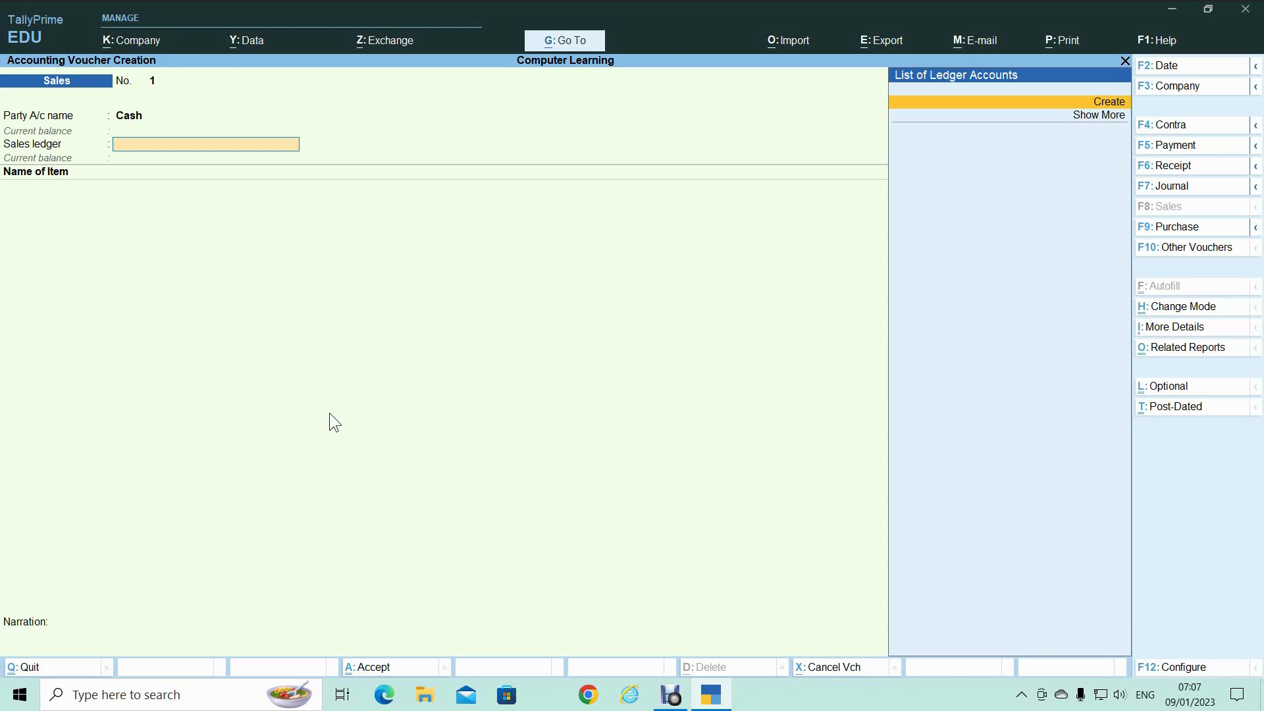
Step: Start a new ledger named Sales A/c without an alias under Sales Accounts from the voucher's sales ledger field
key("alt+c")
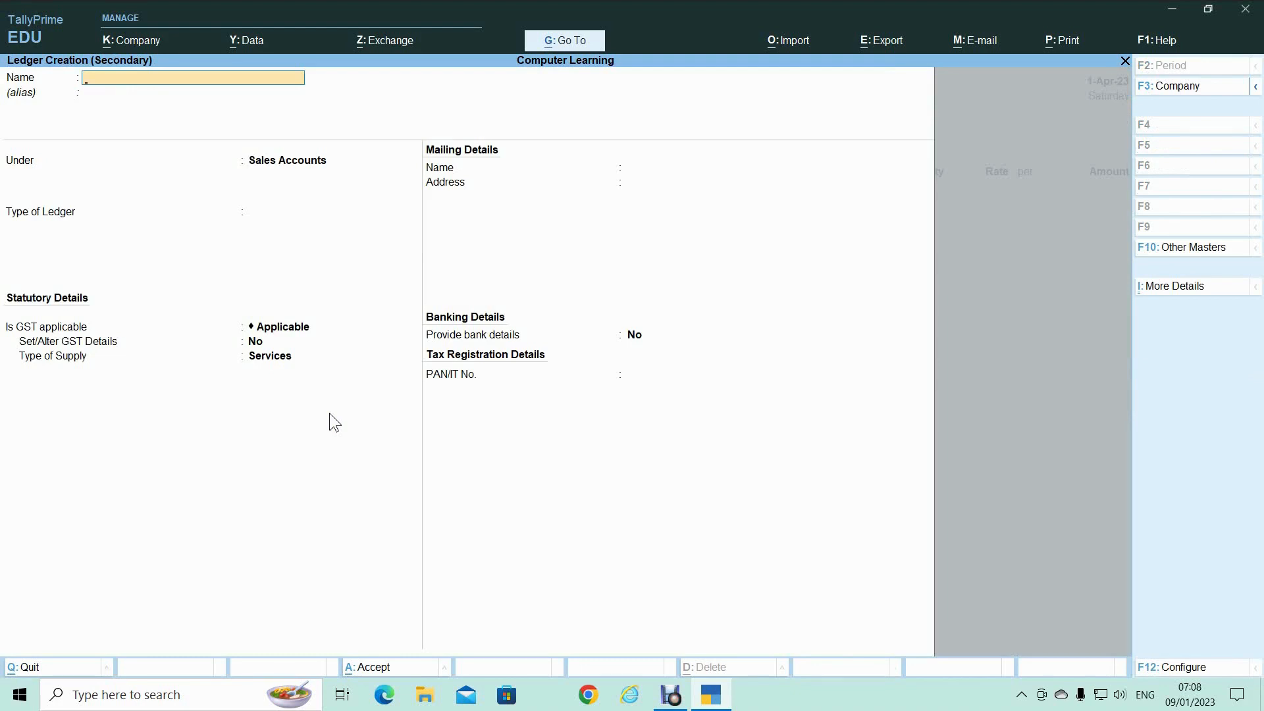
type("Sales A/c")
key("Return")
key("Return")
type("Sa")
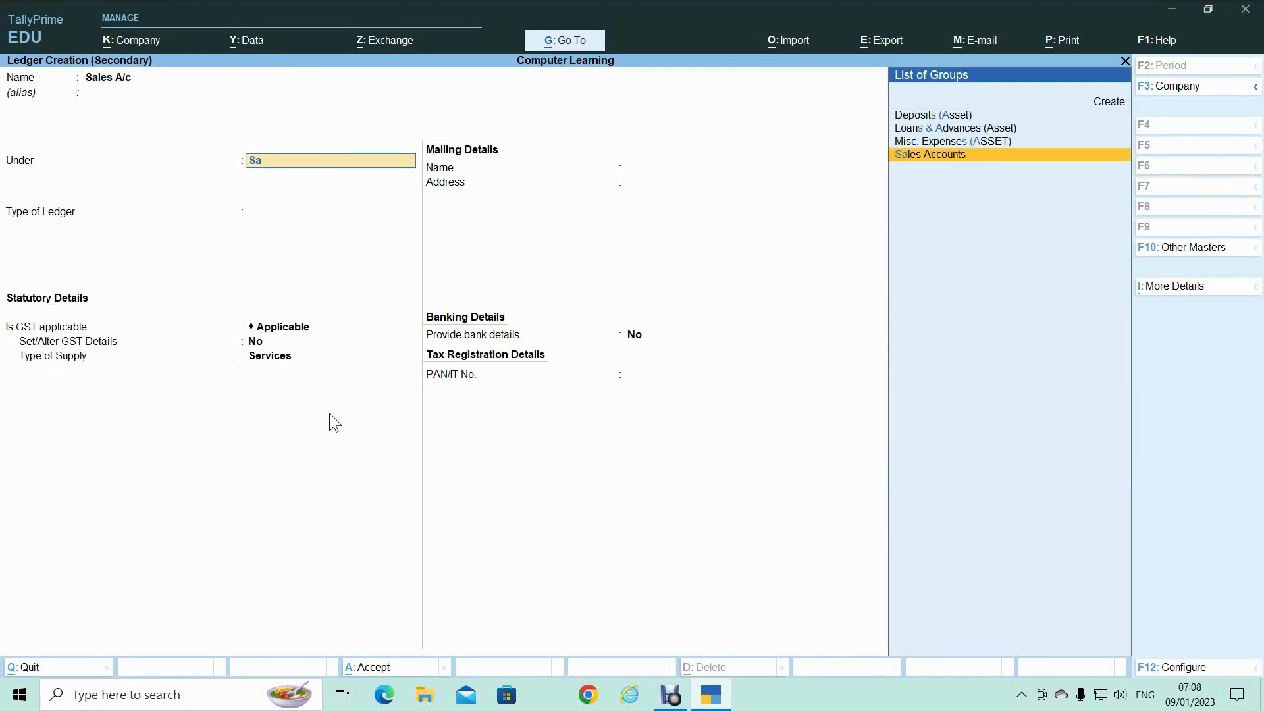
key("Return")
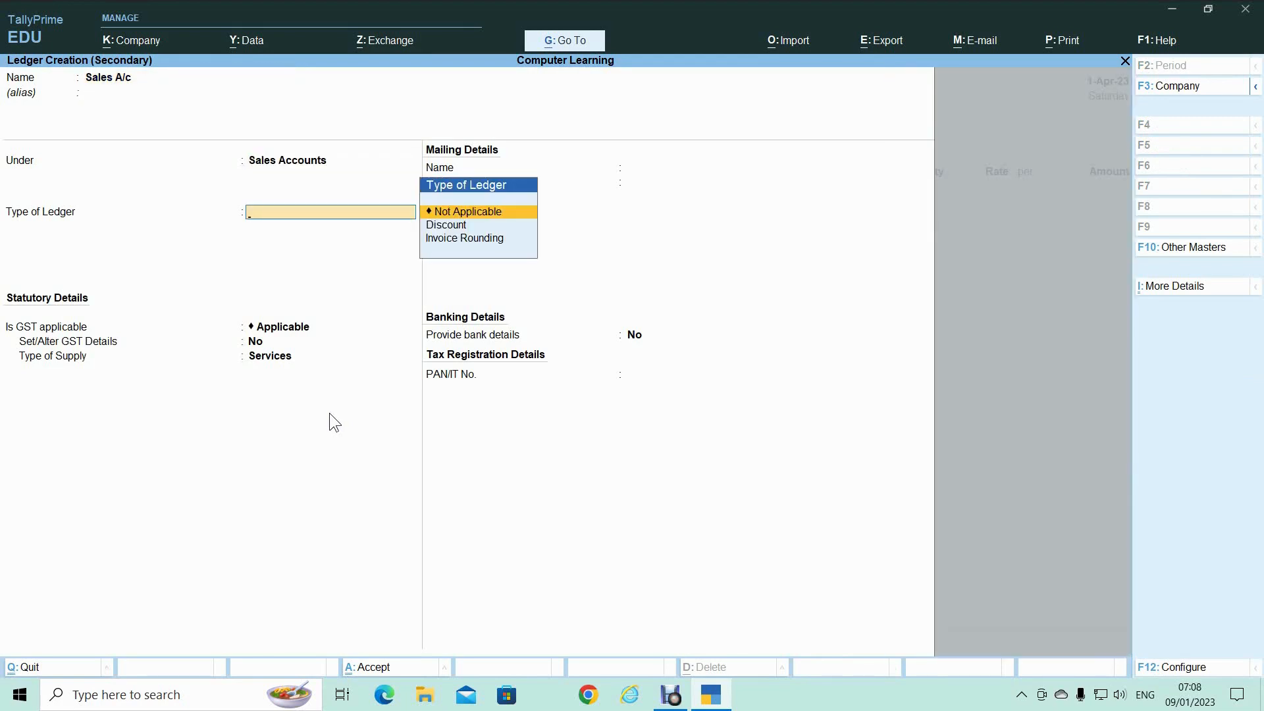
Step: Set the ledger type to Not Applicable, keep the default GST and bank settings, and save the ledger
key("Return")
key("Return")
key("Return")
key("Return")
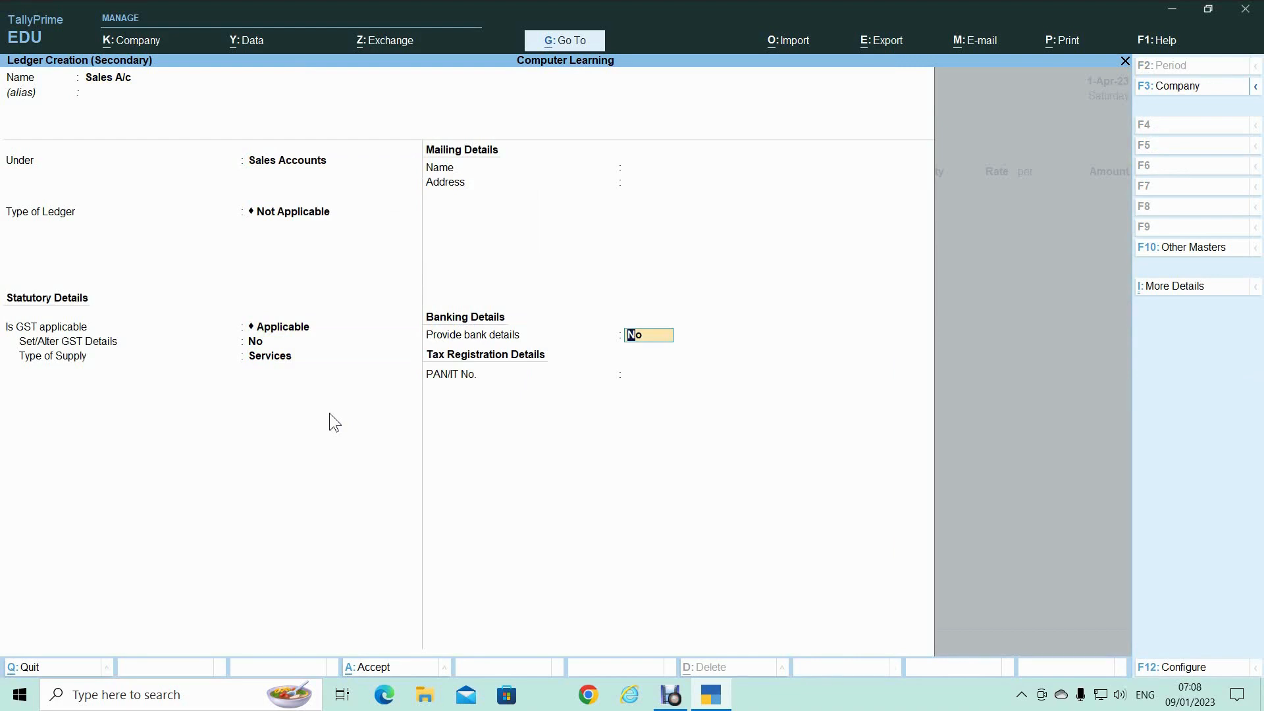
key("Return")
key("Return")
key("Return")
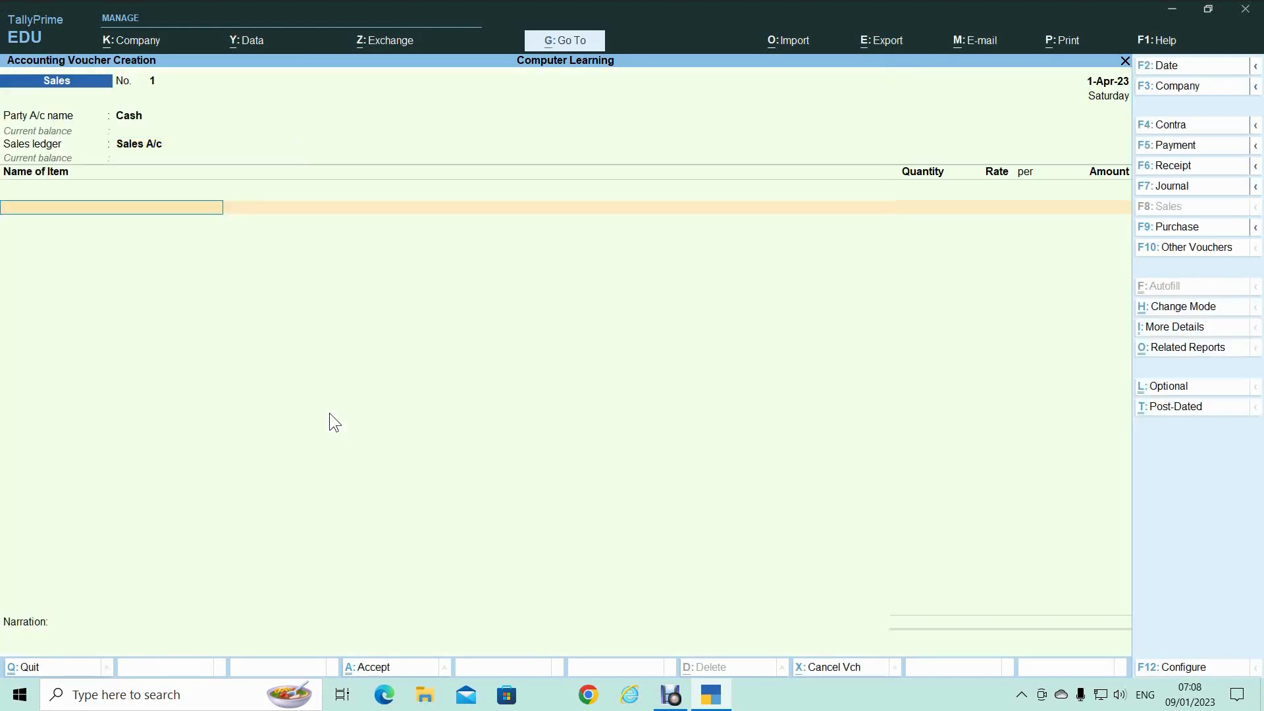
Step: Add Mango Frooti 150 Ml to the sales voucher with a quantity of 1 Doz
type("M")
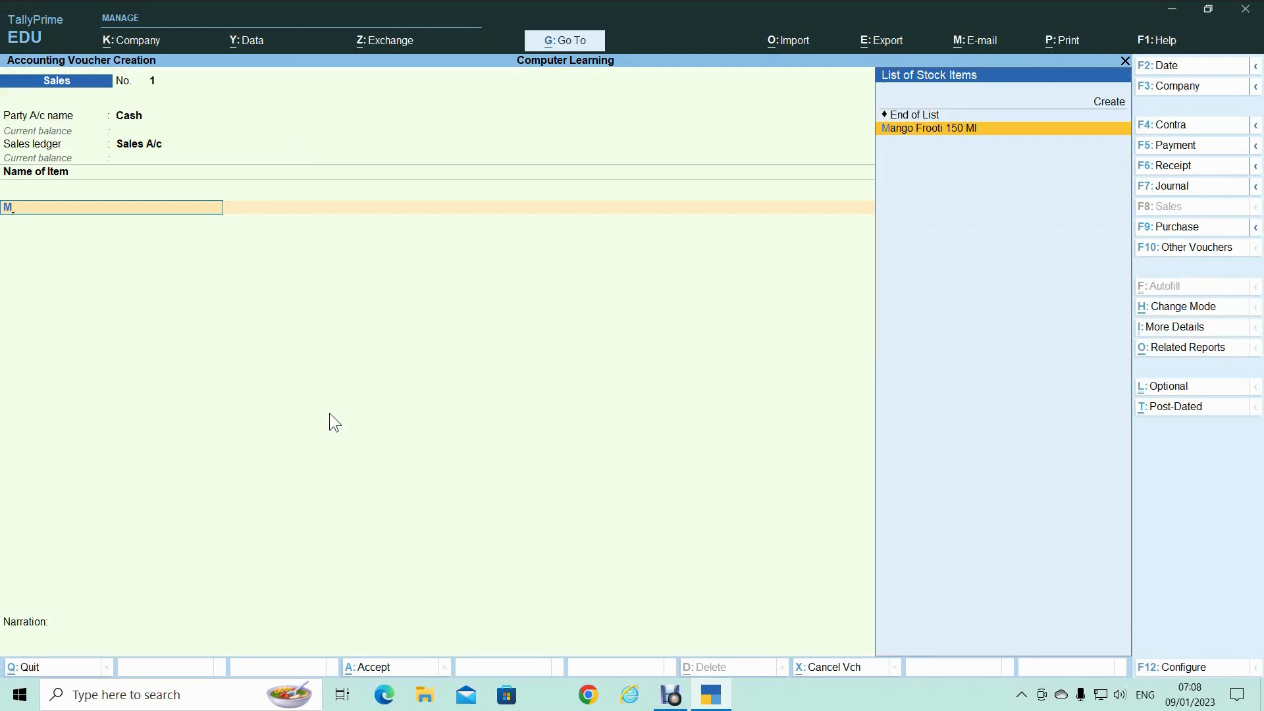
key("Return")
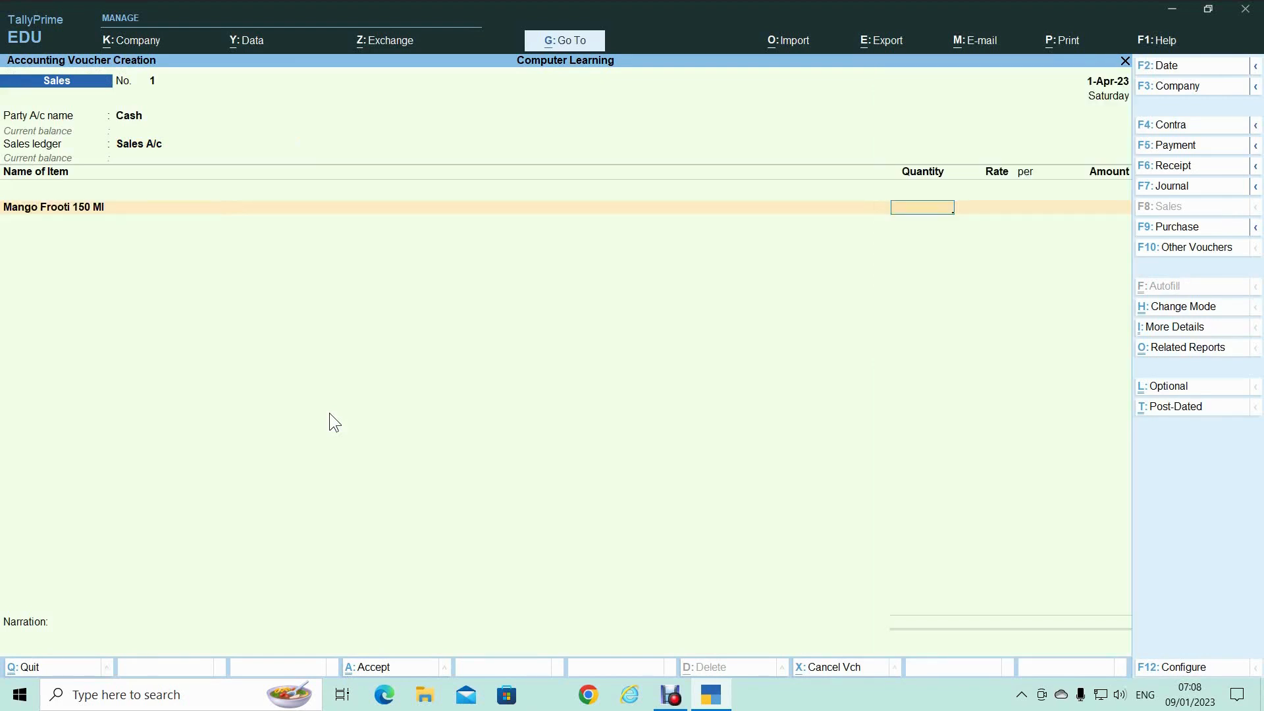
type("1")
key("Return")
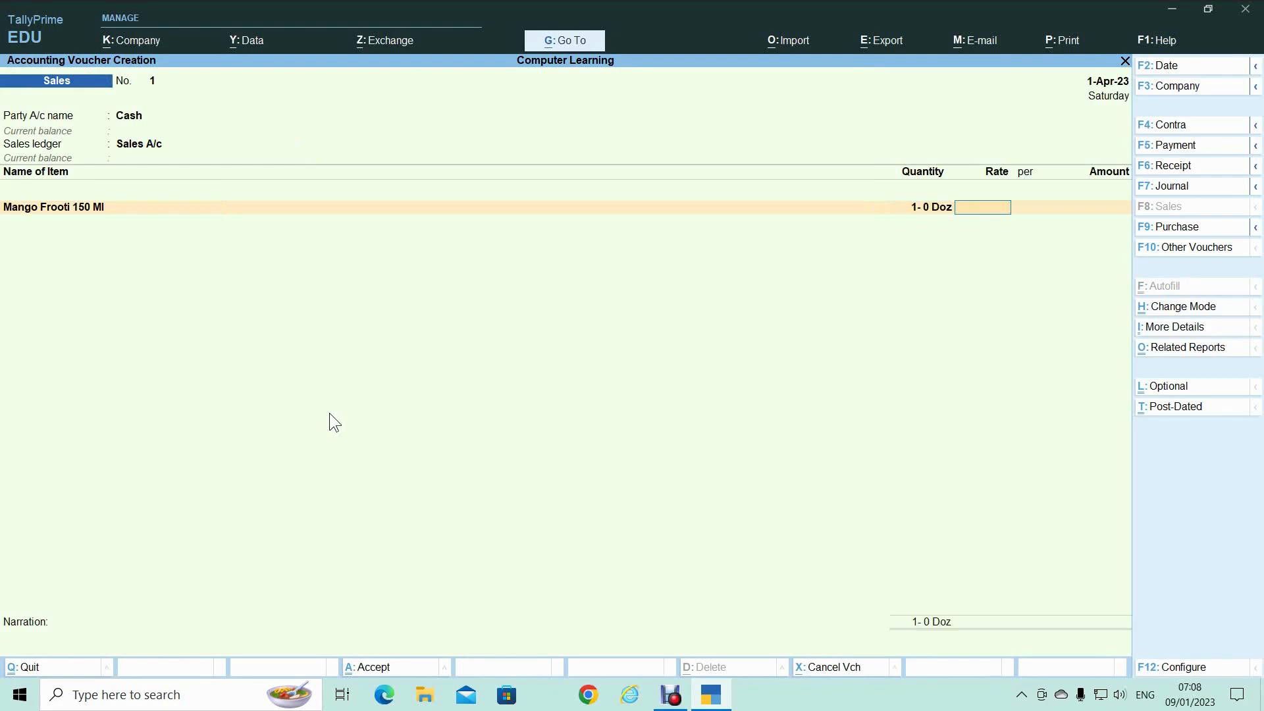
Step: Re-enter the item's quantity in pieces as 12 pcs
key("BackSpace")
type("12 pcs")
key("Return")
Step: Change the item's quantity to 18 pcs and enter a rate of 120 per Doz
key("BackSpace")
type("18 pcs")
key("Return")
type("120")
key("Return")
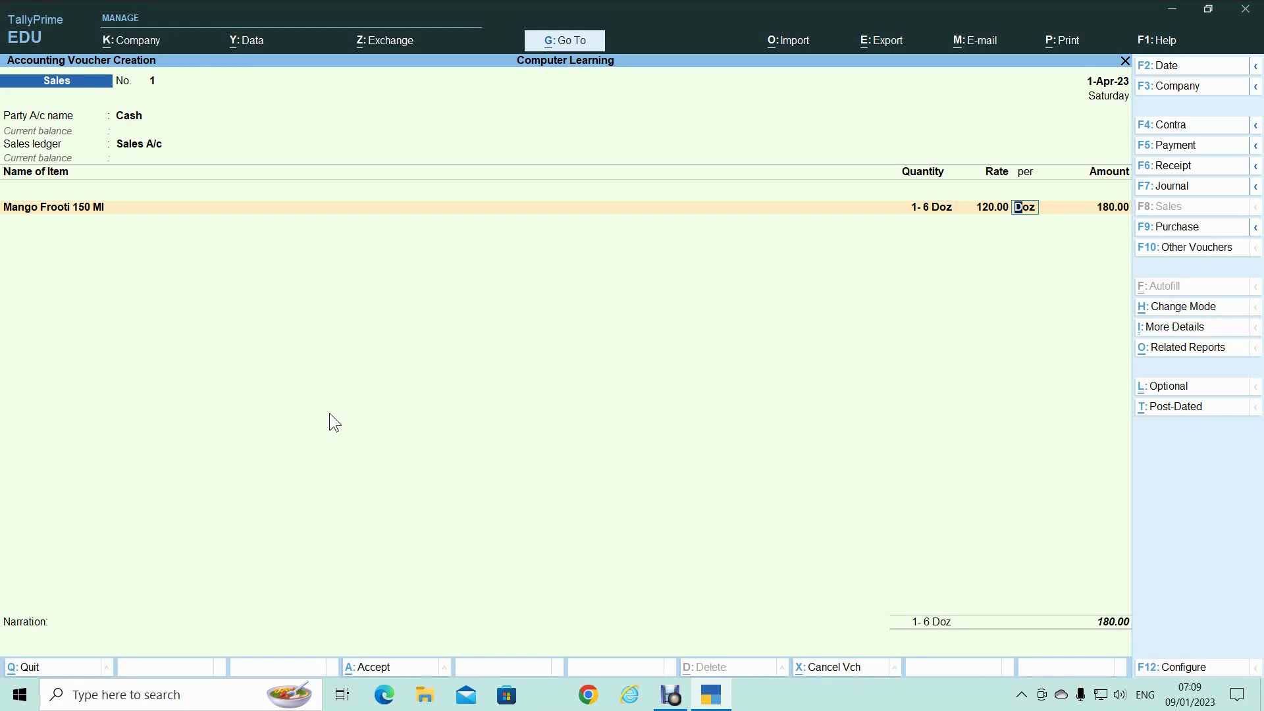
Step: Go back to the quantity of Mango Frooti 150 Ml and set it to 12 pcs
key("BackSpace")
key("BackSpace")
type("12 pcs")
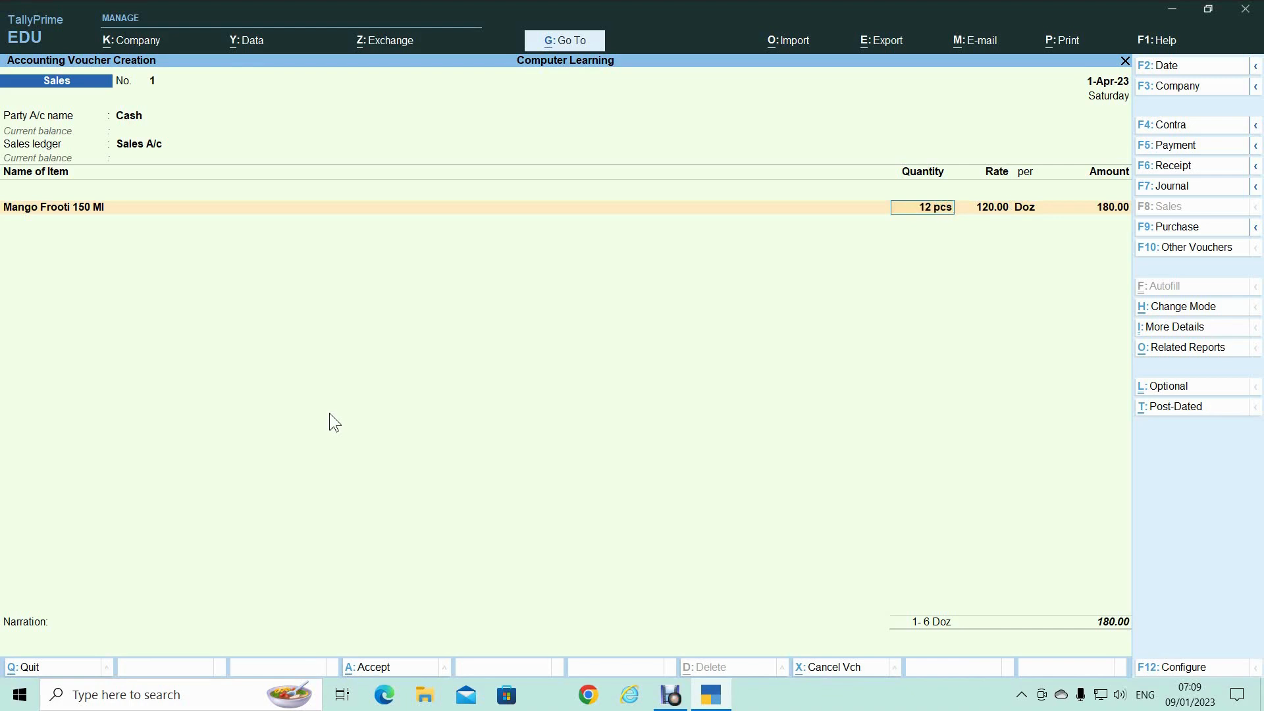
key("Return")
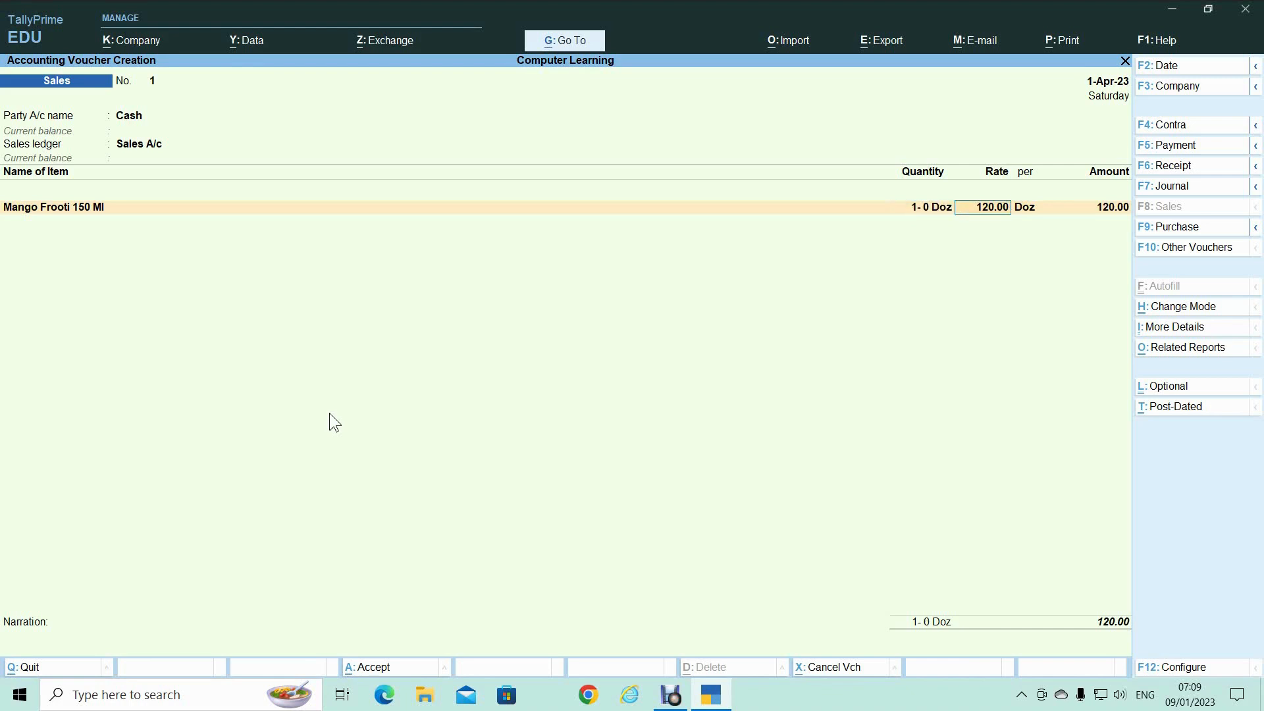